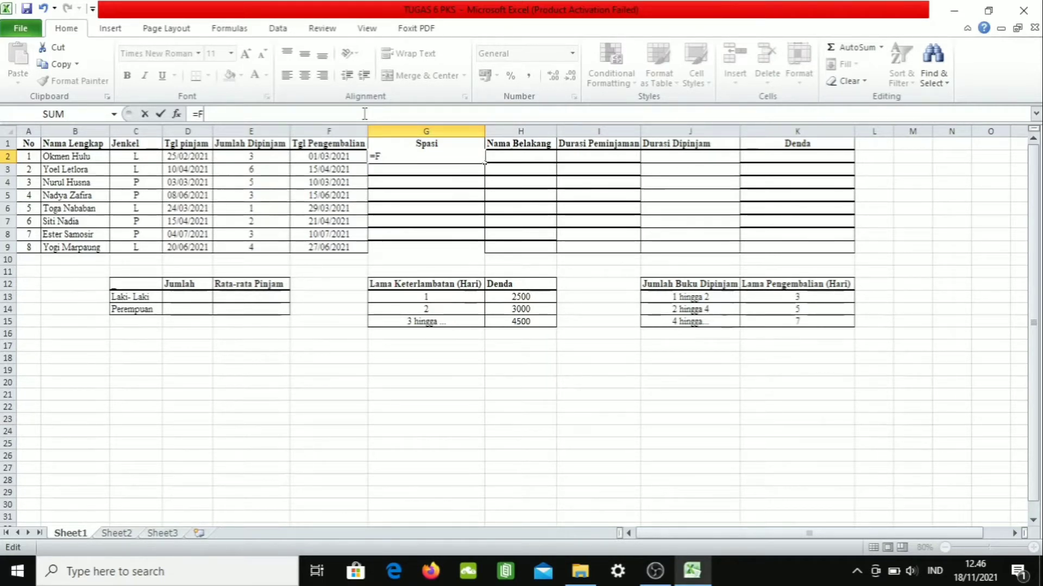
# Complete the FIND formula in G2 to locate the space in the full name, and copy it to G3:G9
pyautogui.write('IND(" "')
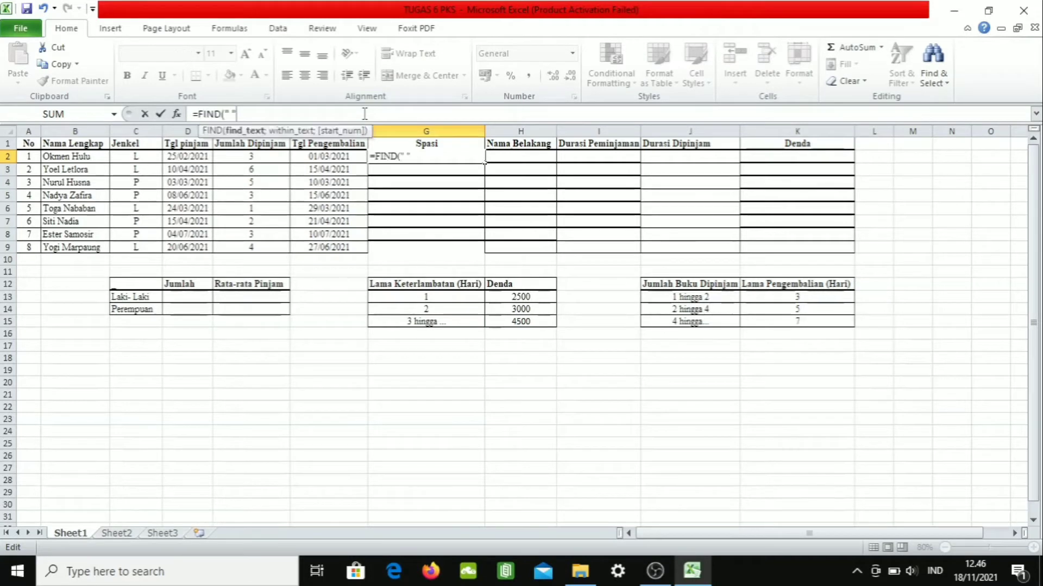
pyautogui.write(';')
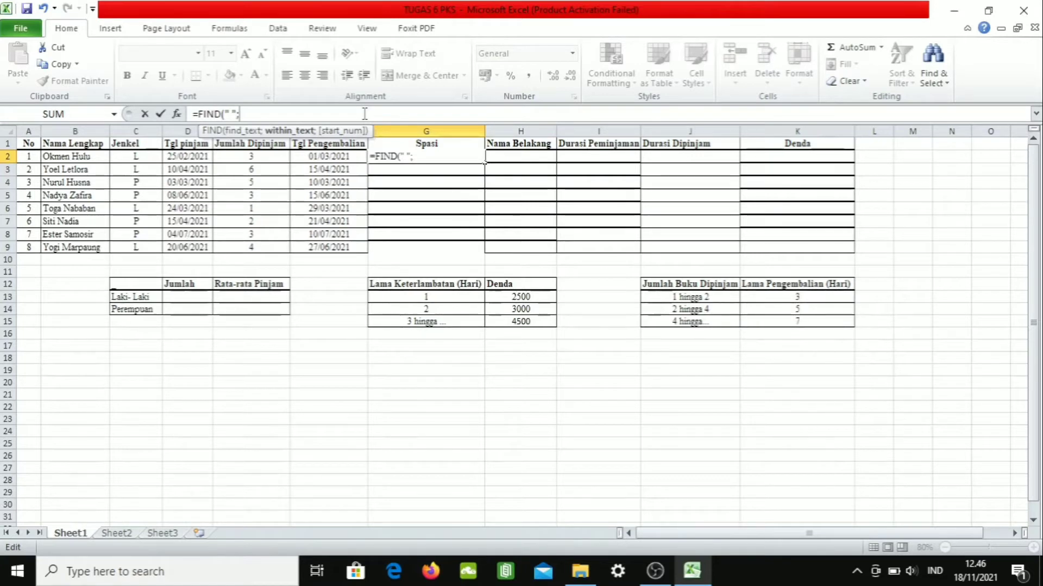
pyautogui.moveTo(427, 169); pyautogui.dragTo(427, 247)
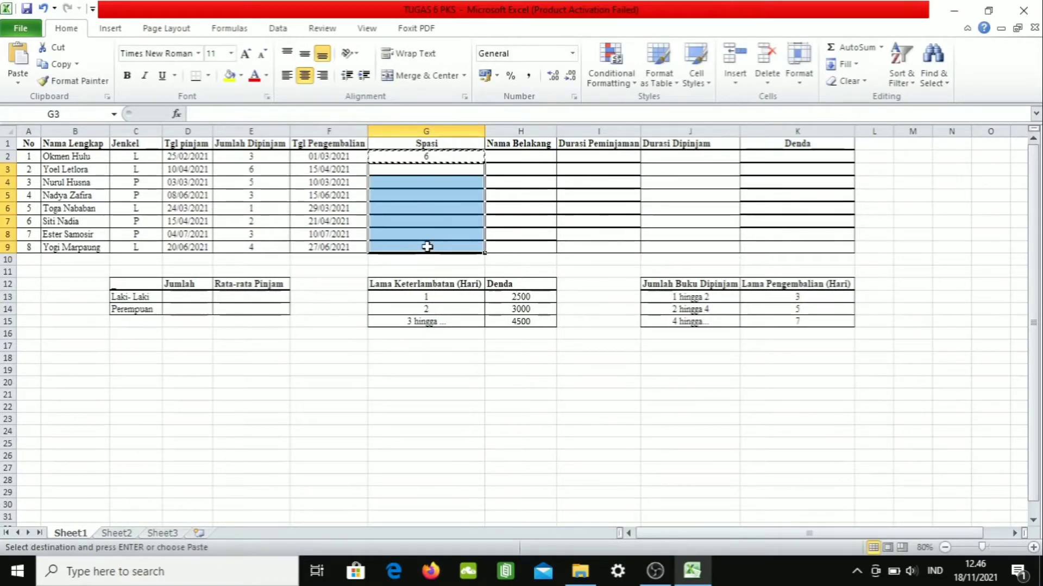
pyautogui.hotkey('ctrl', 'v')
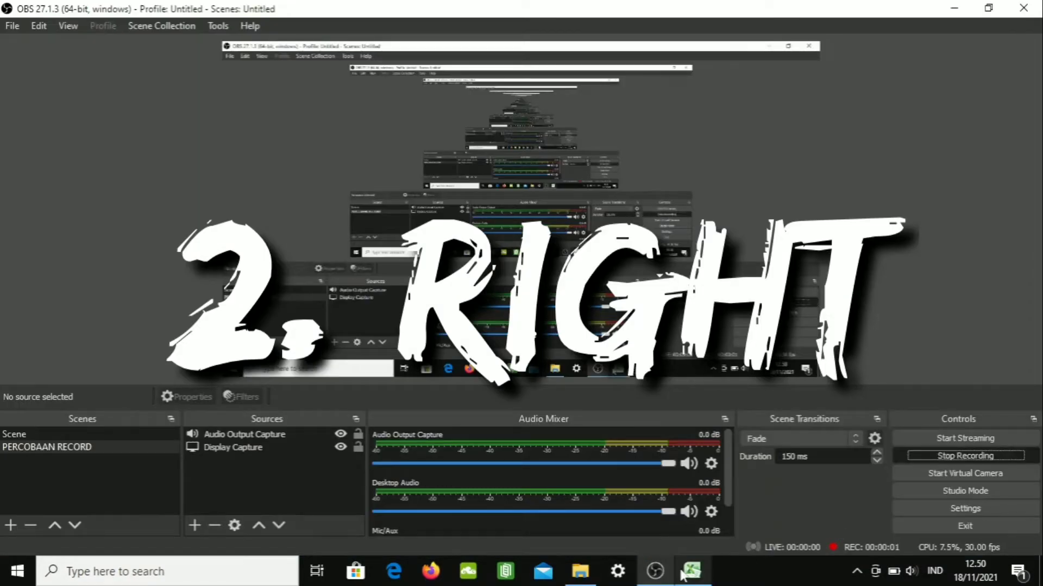
# Switch to Excel and enter =RIGHT(B2;LEN(B2)-G2) in H2 to extract the last name
pyautogui.click(690, 571)
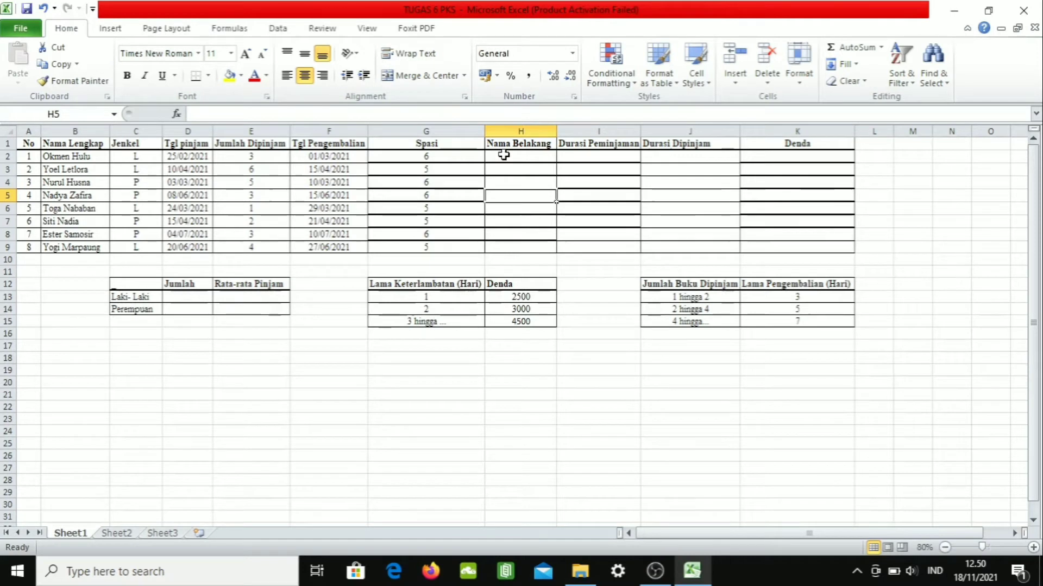
pyautogui.click(504, 155)
pyautogui.write('=')
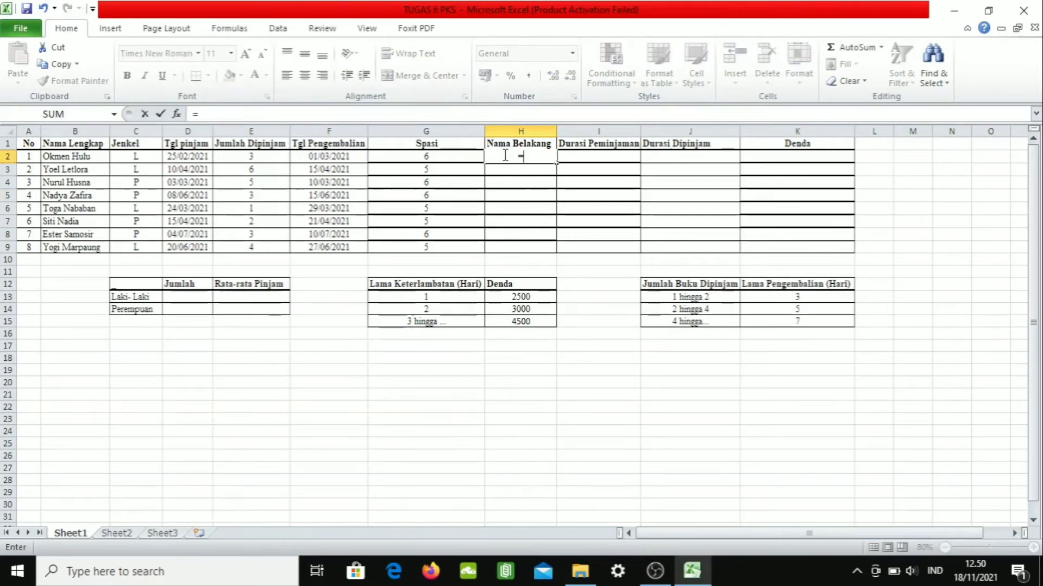
pyautogui.write('RIGHT')
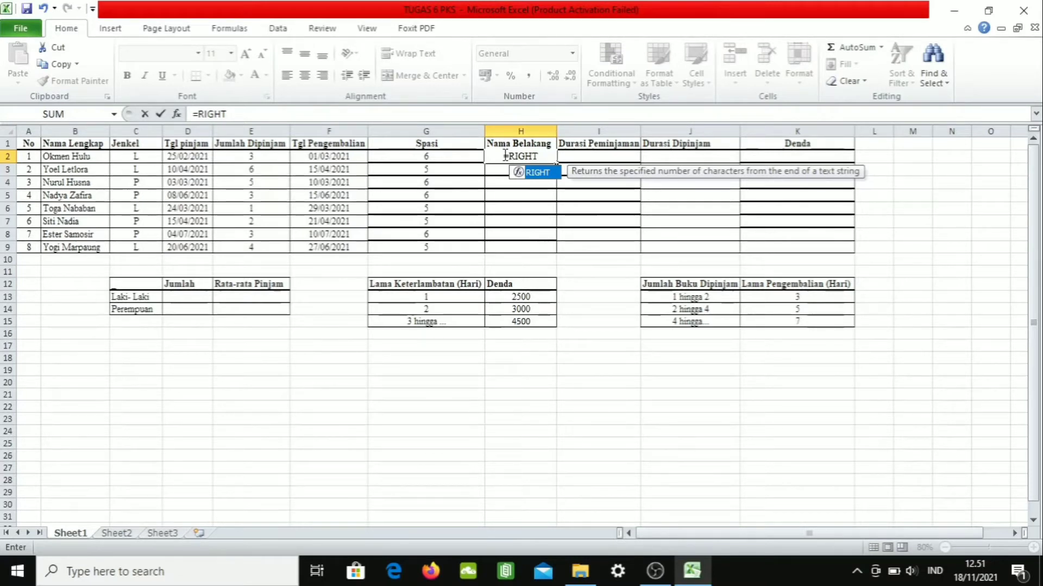
pyautogui.write('(')
pyautogui.click(83, 156)
pyautogui.write(';')
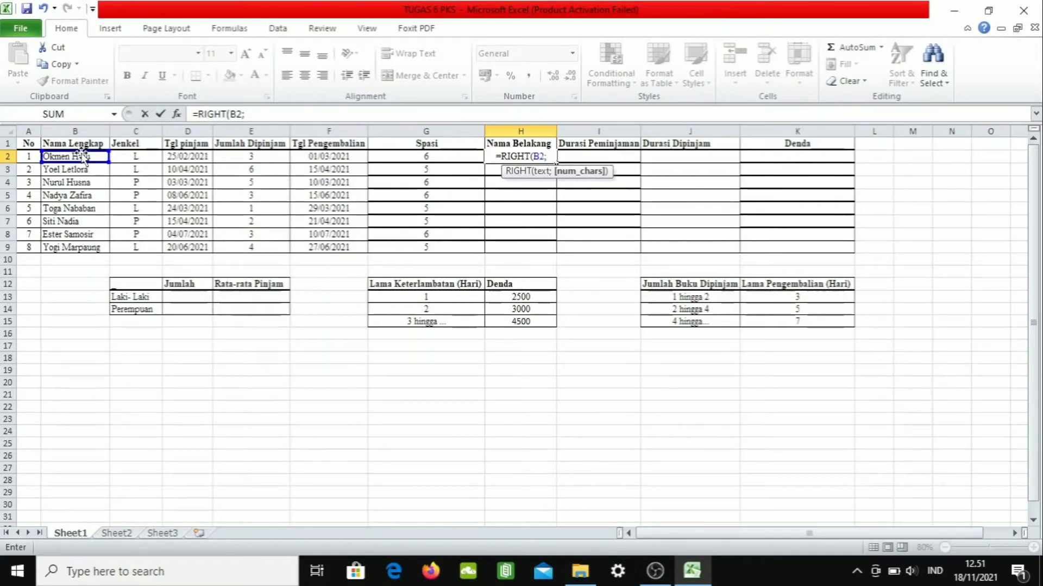
pyautogui.write('LEN(')
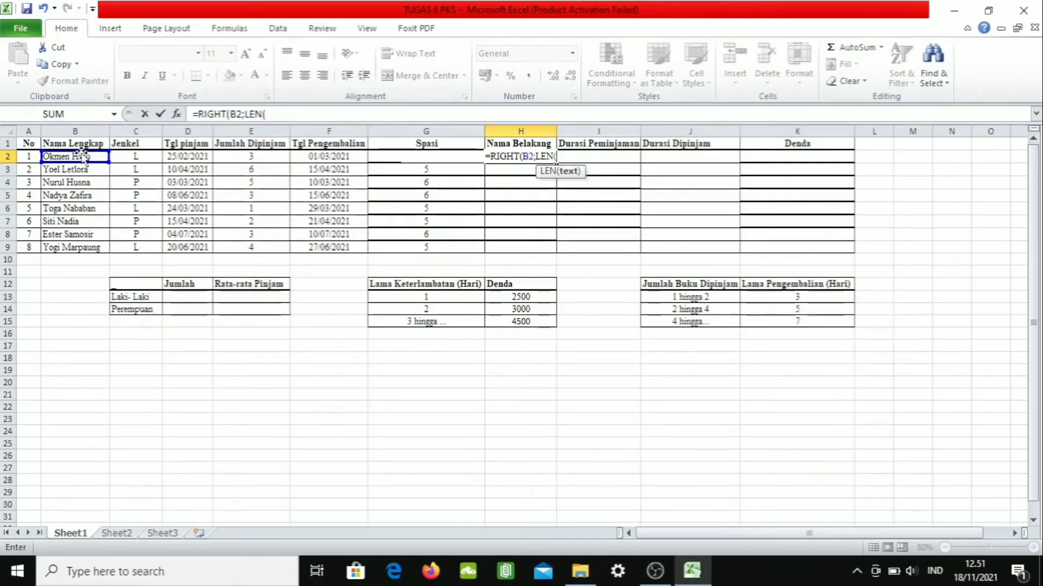
pyautogui.click(83, 156)
pyautogui.write(')-')
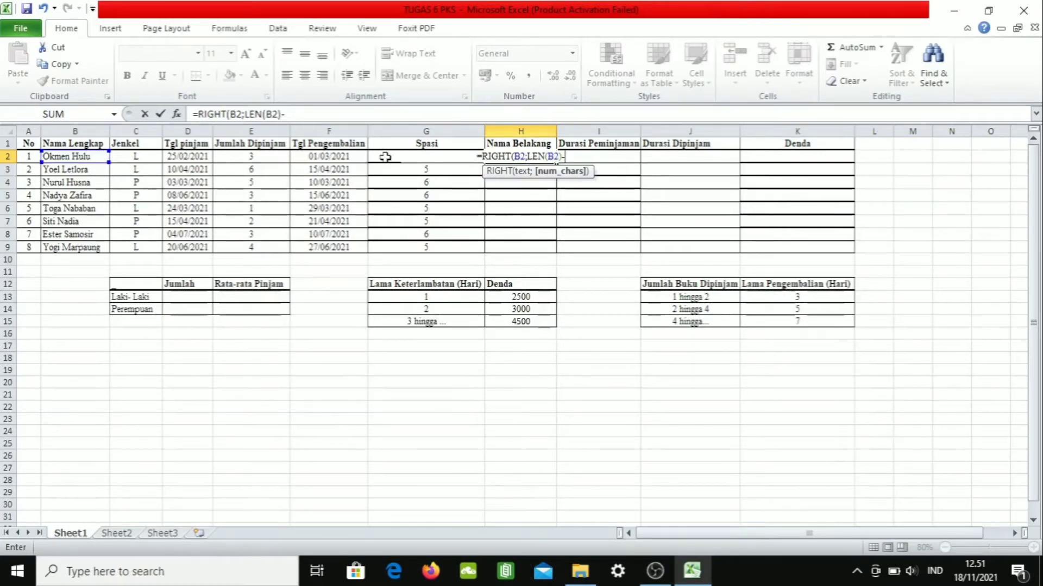
pyautogui.click(385, 157)
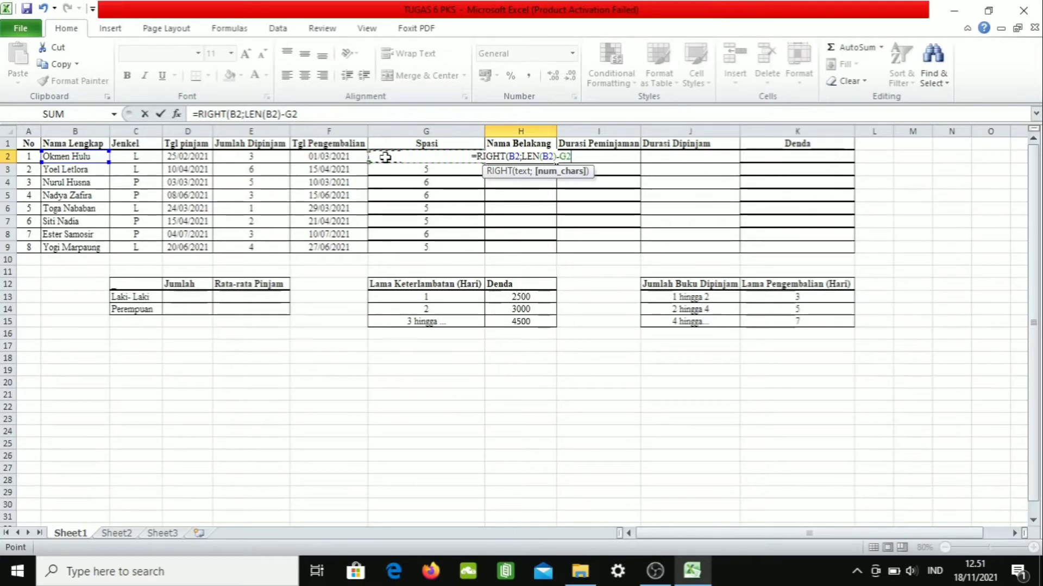
pyautogui.press('Return')
# Copy the RIGHT formula from H2 to the remaining Nama Belakang cells H3:H9
pyautogui.press('Up')
pyautogui.hotkey('ctrl', 'c')
pyautogui.moveTo(521, 168); pyautogui.dragTo(516, 247)
pyautogui.hotkey('ctrl', 'v')
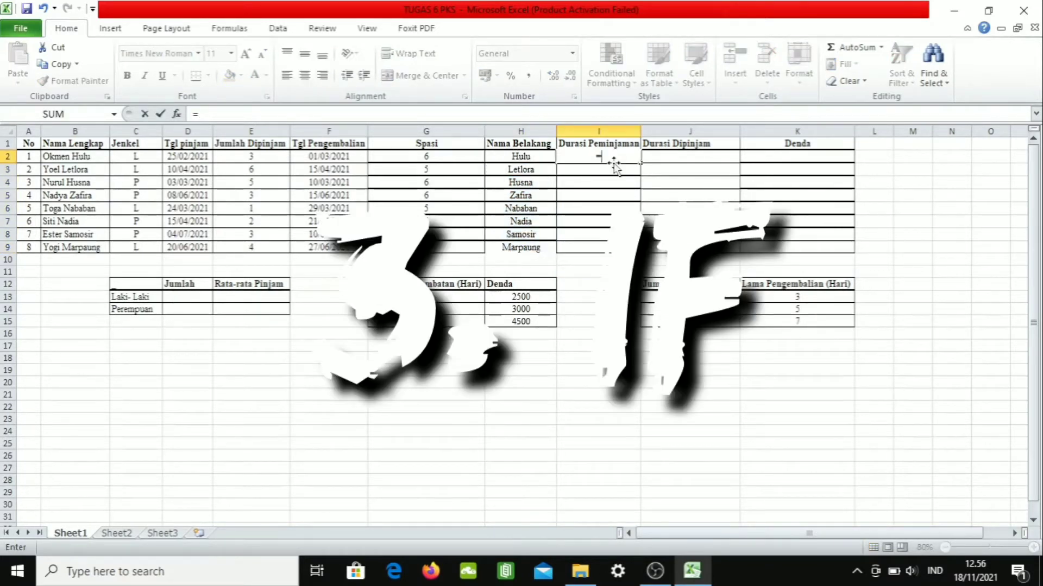
# Build a nested IF on E2 in I2 that returns $K$13 when E2<=2, and copy the formula to I3:I9
pyautogui.write('=IF')
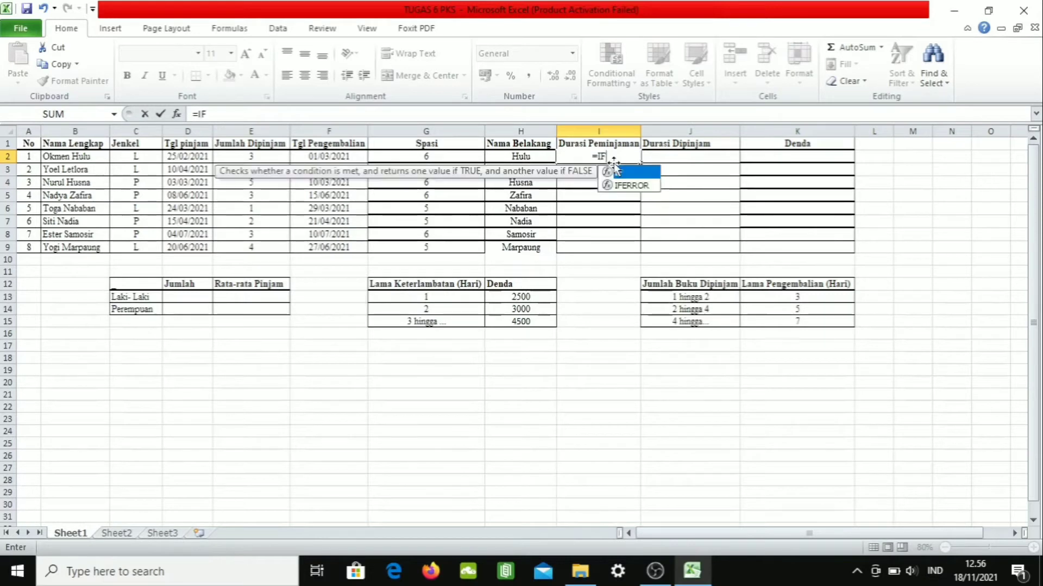
pyautogui.write('(')
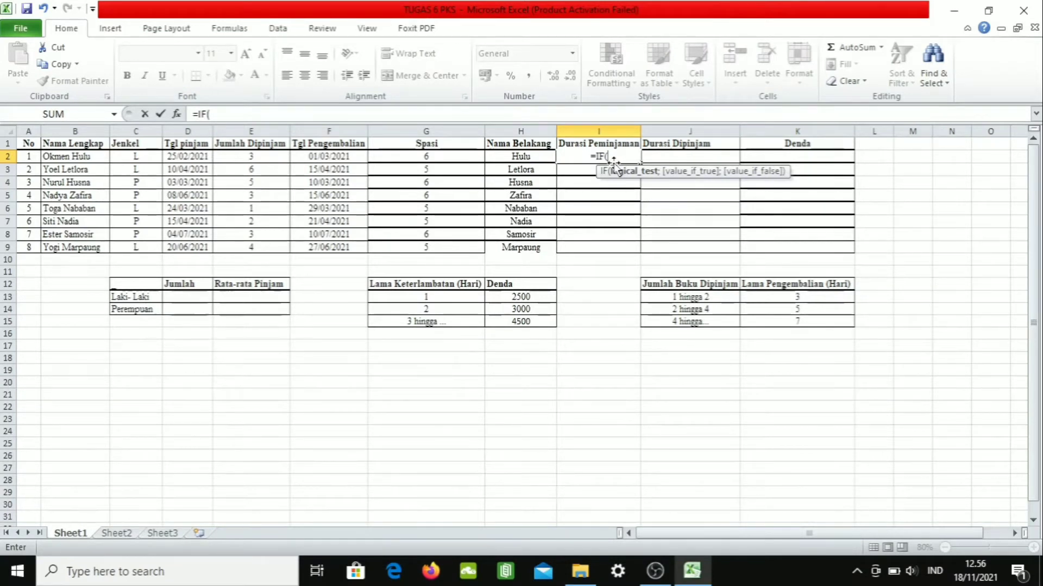
pyautogui.click(677, 299)
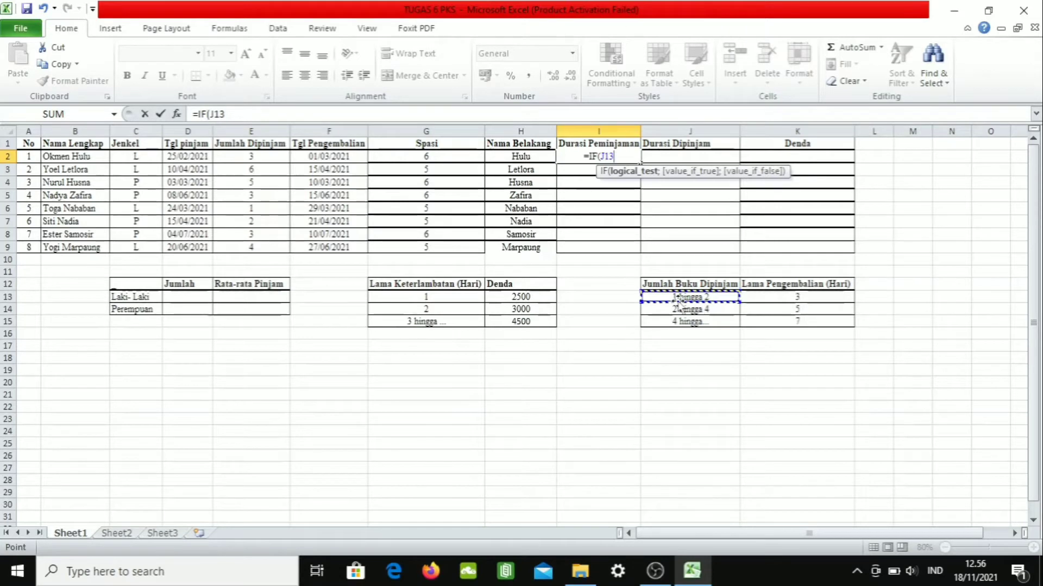
pyautogui.click(229, 158)
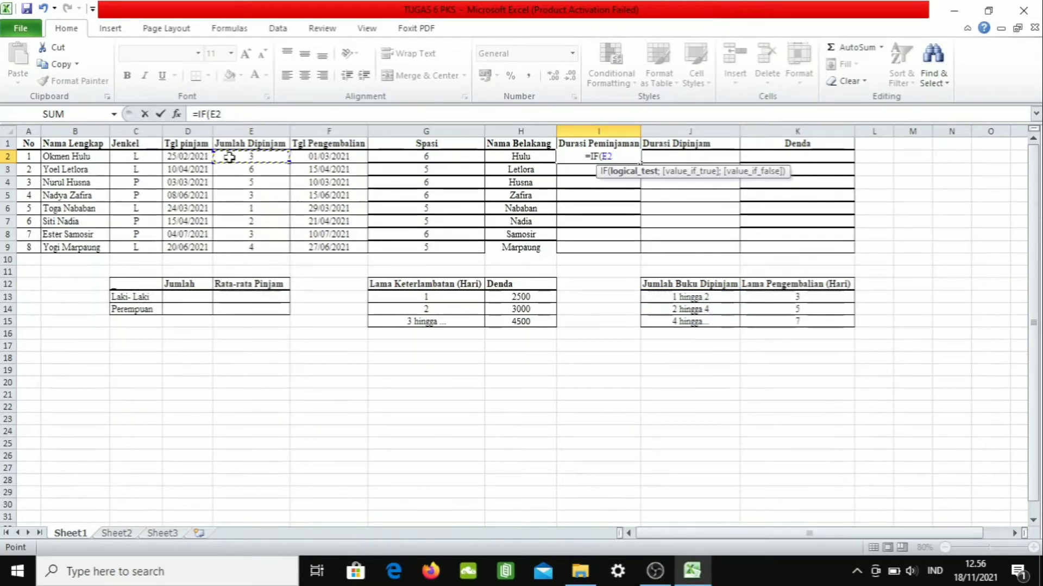
pyautogui.write(',=')
pyautogui.press('BackSpace')
pyautogui.press('BackSpace')
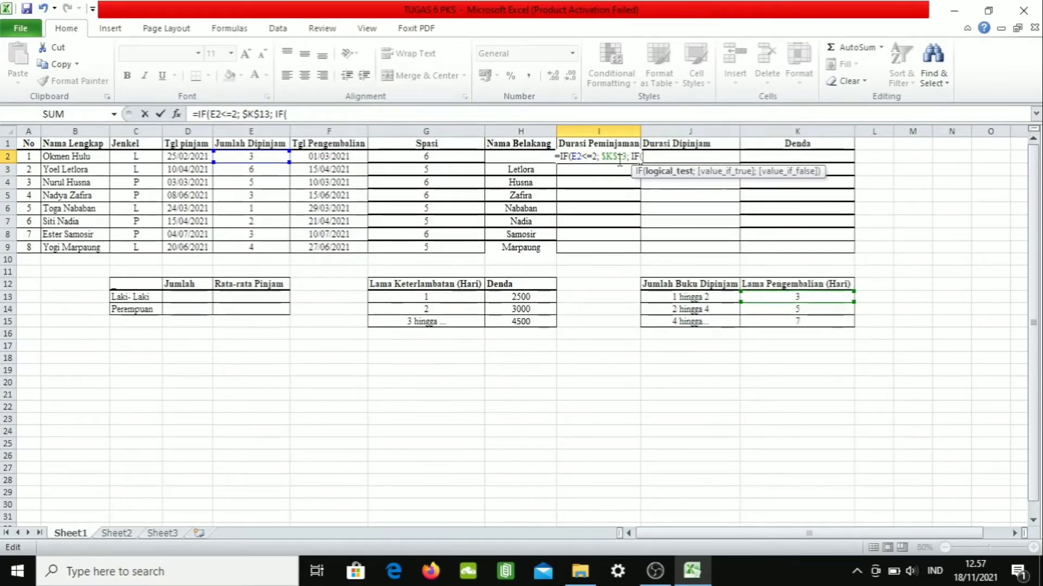
pyautogui.click(258, 156)
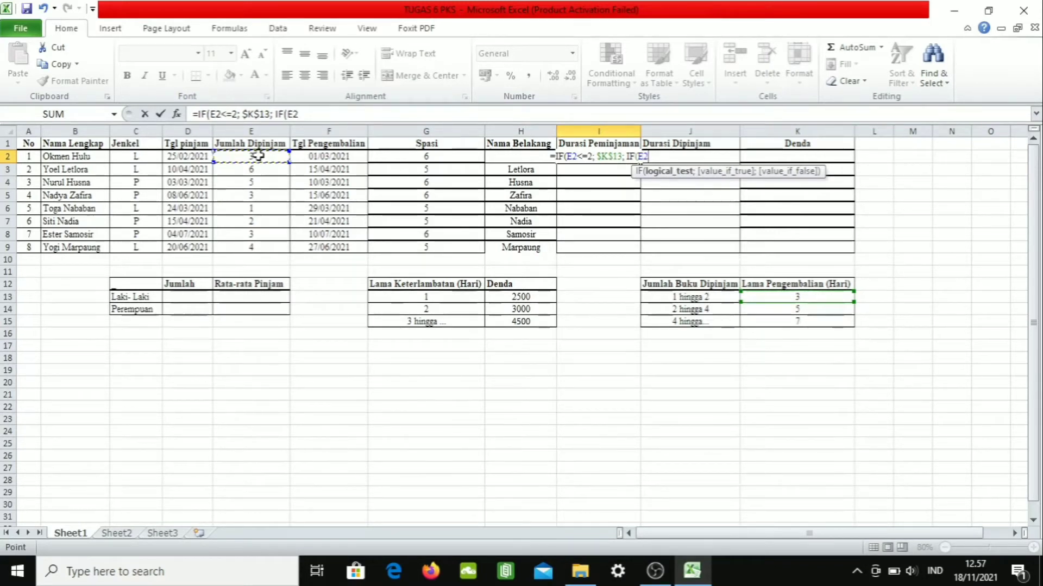
pyautogui.write('<')
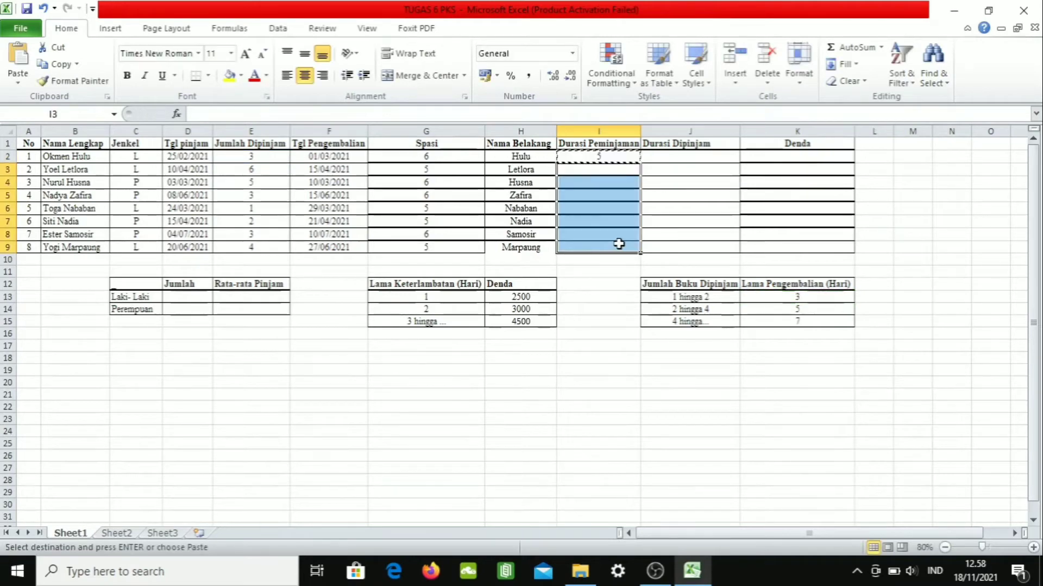
pyautogui.hotkey('ctrl', 'v')
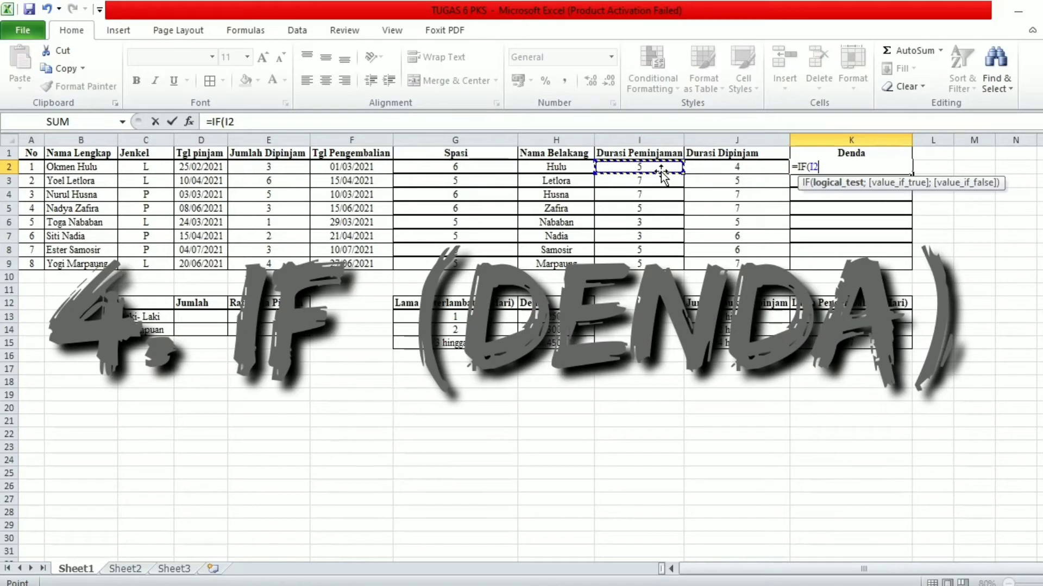
pyautogui.write('-')
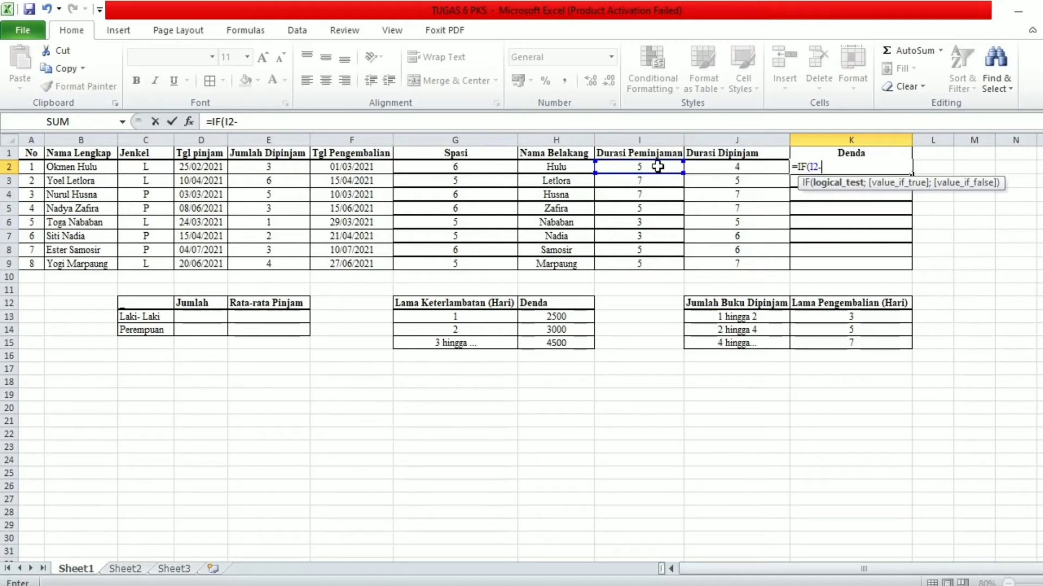
pyautogui.click(657, 167)
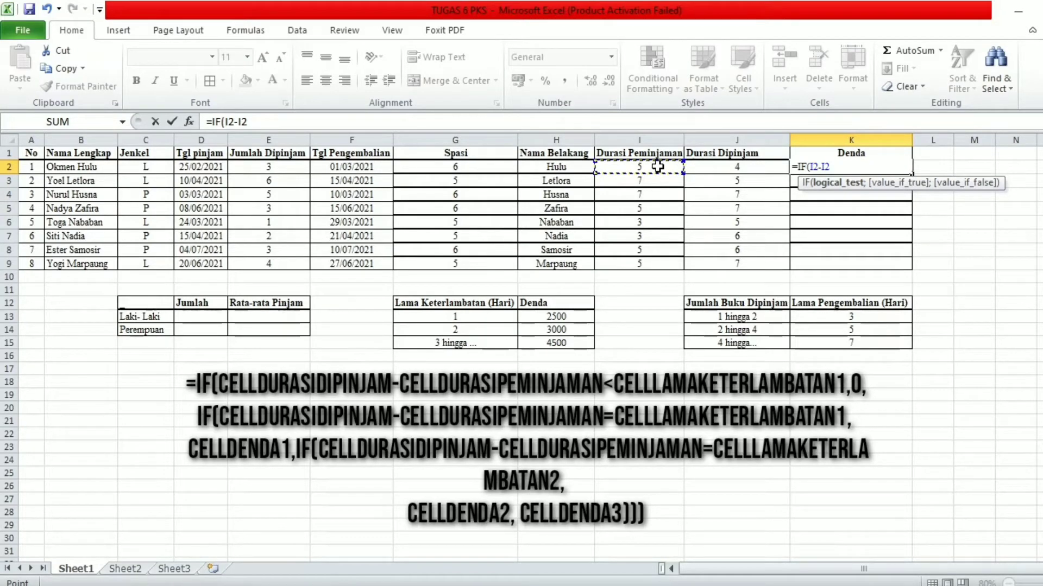
pyautogui.click(707, 165)
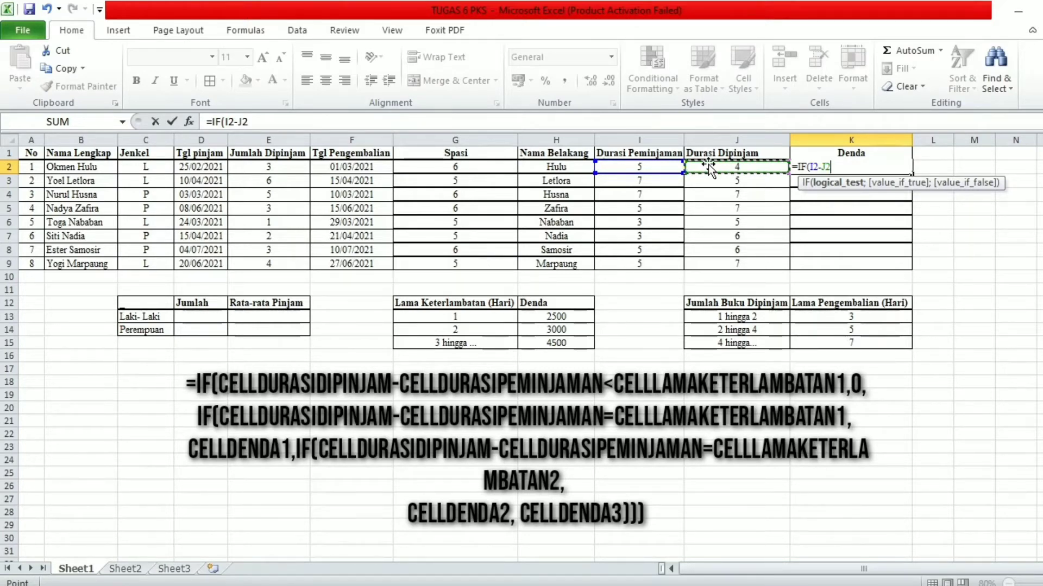
pyautogui.press('BackSpace')
pyautogui.press('BackSpace')
pyautogui.press('BackSpace')
pyautogui.press('BackSpace')
pyautogui.press('BackSpace')
# Give the Denda IF formula in K2 the condition J2-I2<$G$13 with 0 as its true value, and open a nested IF
pyautogui.click(708, 168)
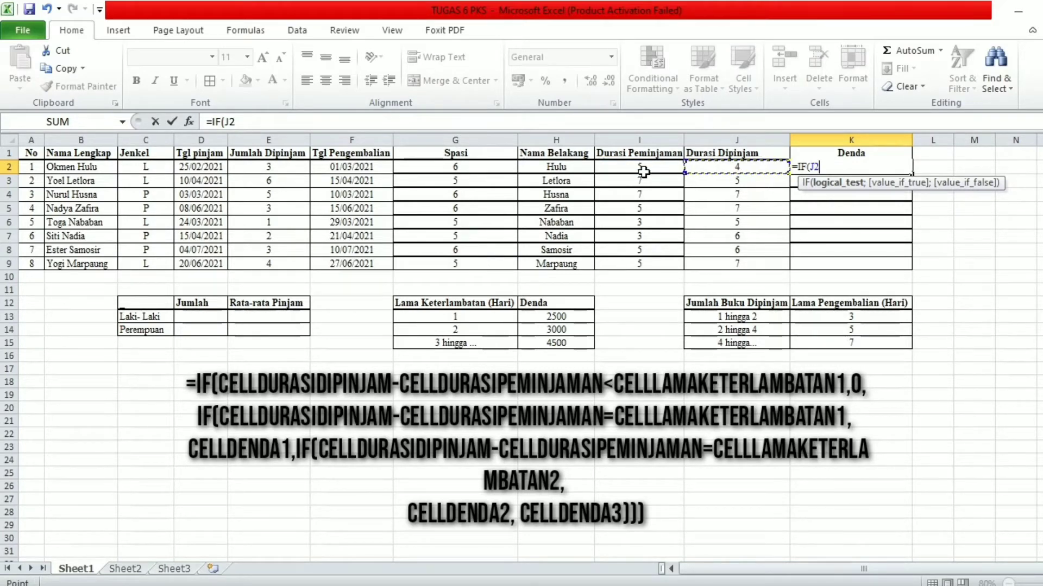
pyautogui.write('-')
pyautogui.click(644, 167)
pyautogui.write('<')
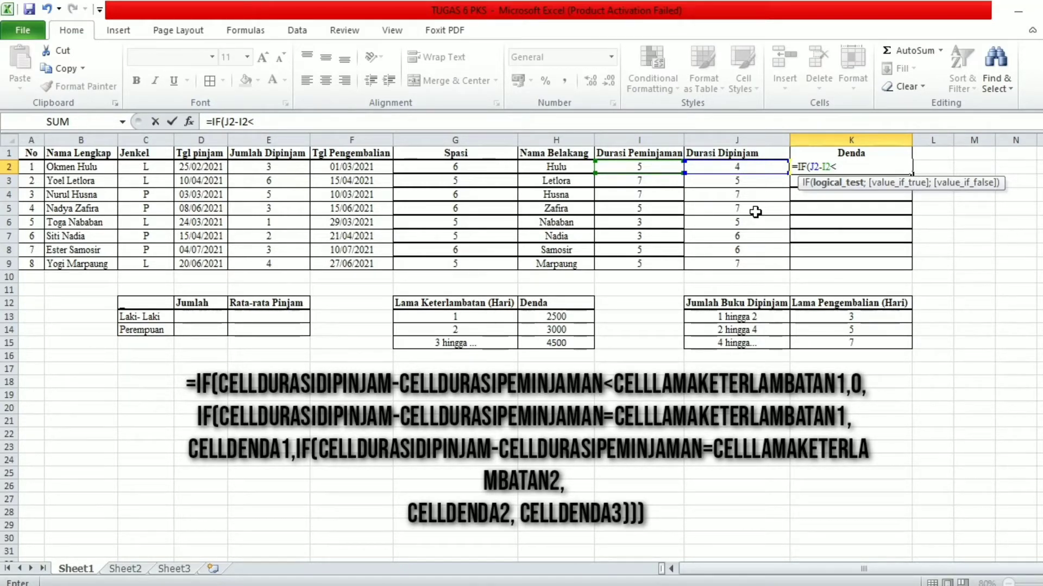
pyautogui.write('$G$13')
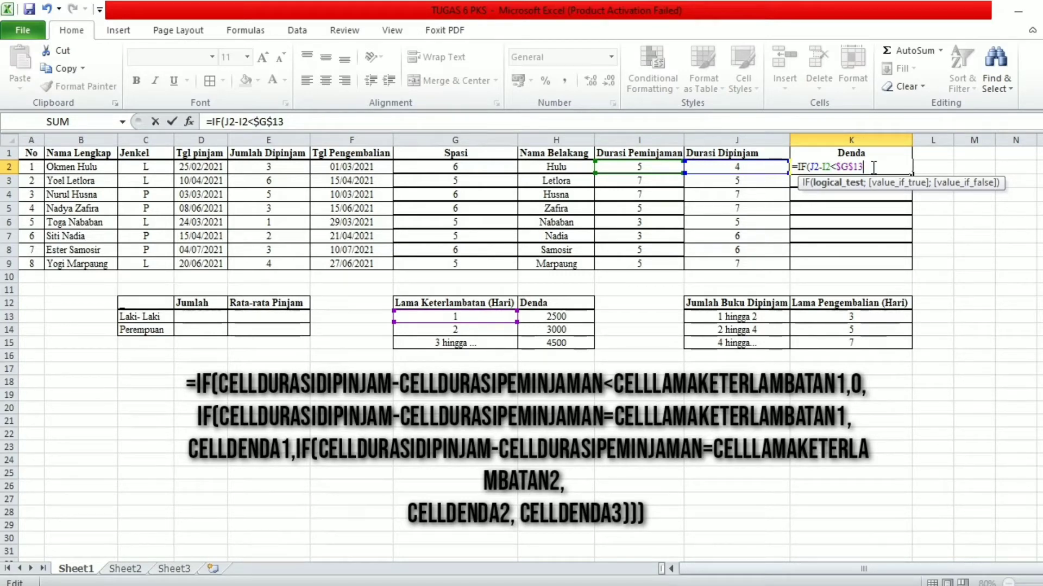
pyautogui.write(';')
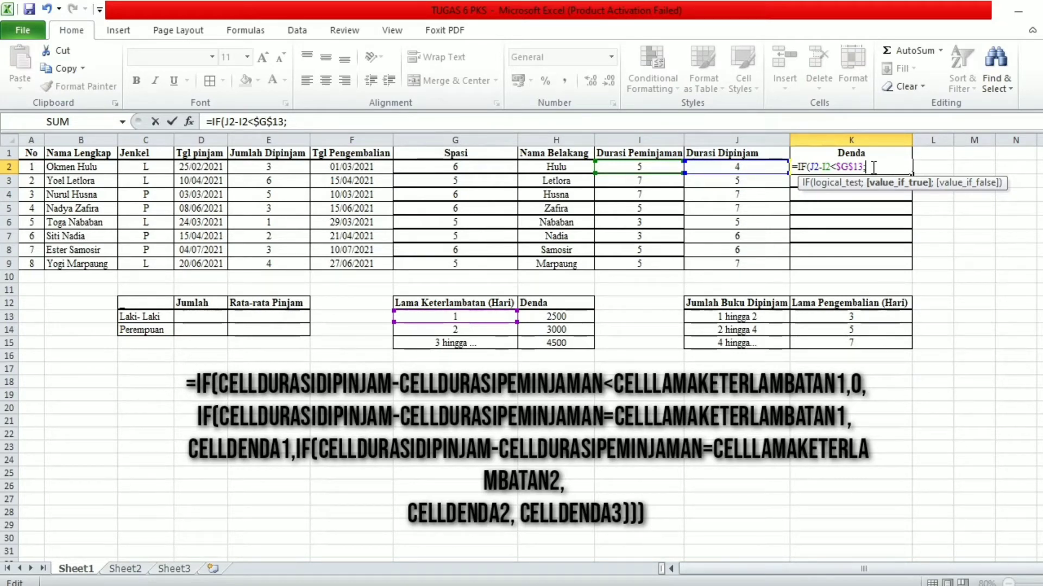
pyautogui.write('0;IF(')
# Extend the Denda formula in K2 with J2-I2=$G$13 returning $H$13, and a further nested IF testing J2-I2=$G$14
pyautogui.click(738, 166)
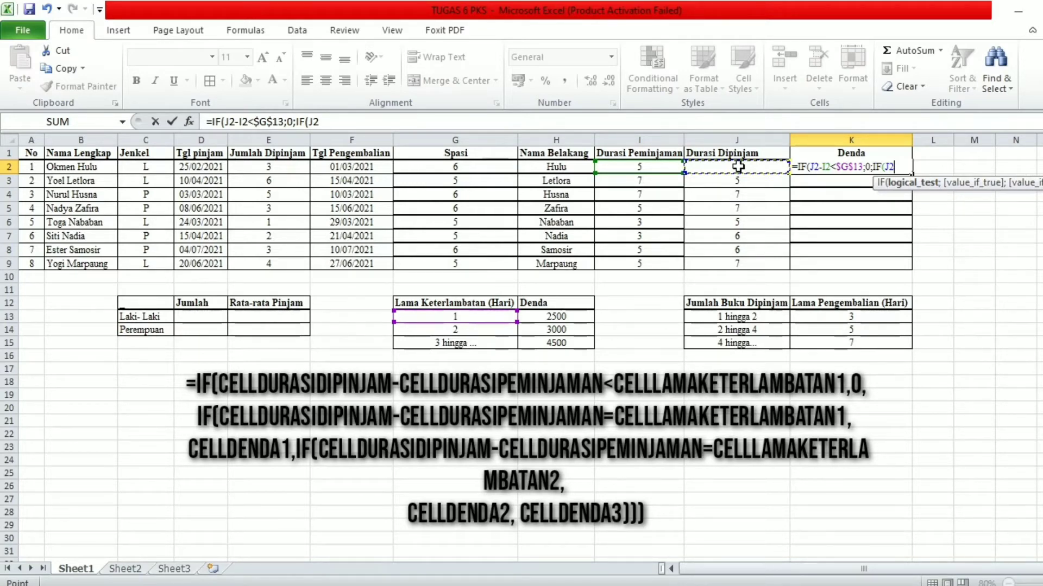
pyautogui.write('-I2=')
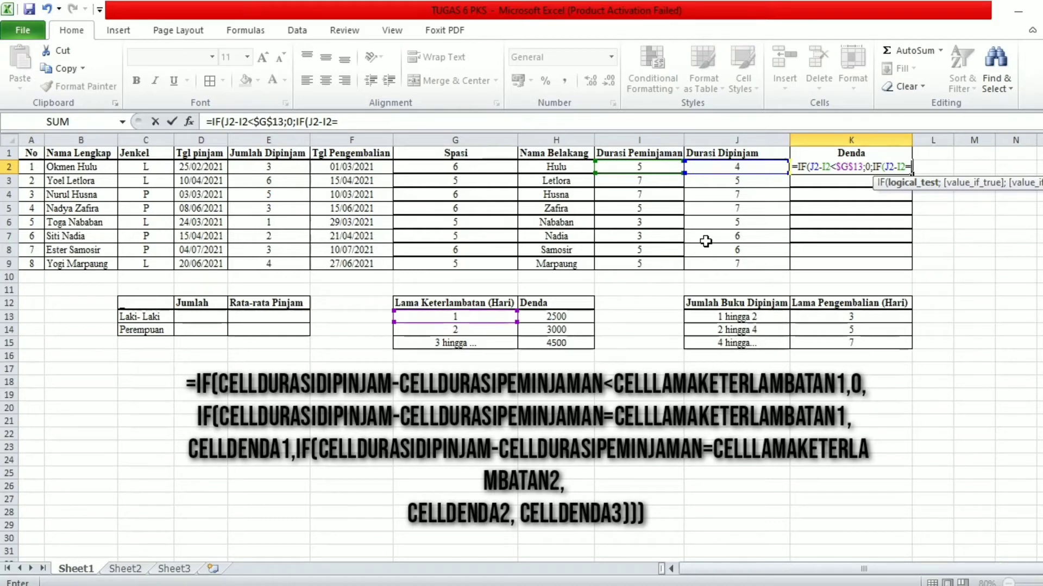
pyautogui.write('$G$13;H13')
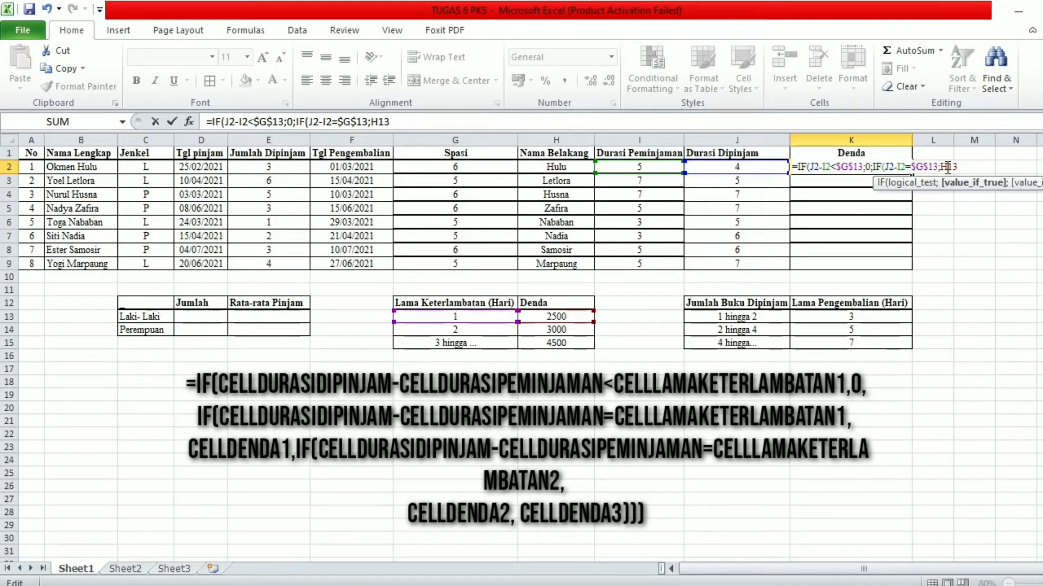
pyautogui.press('F4')
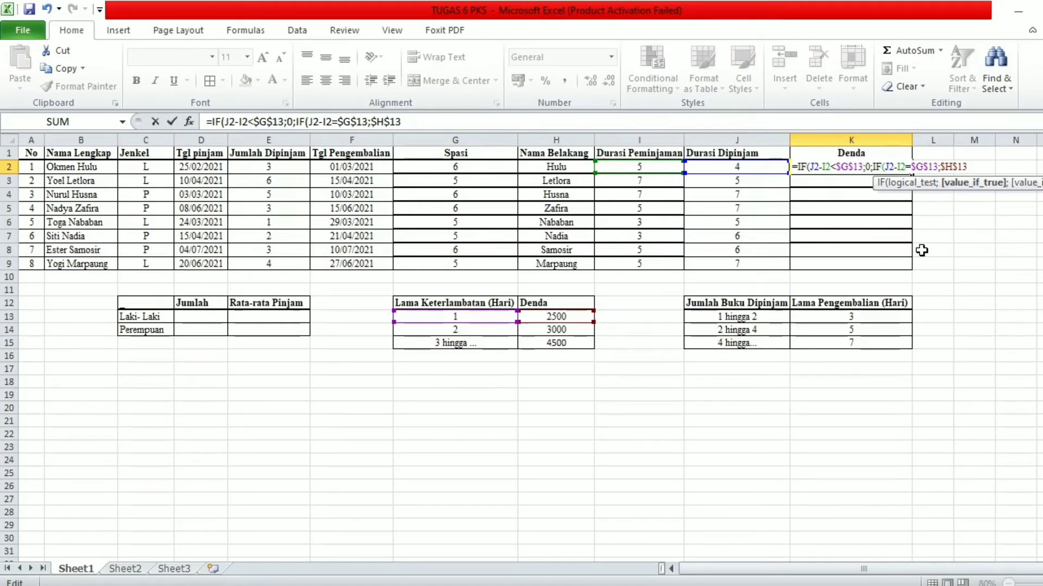
pyautogui.write(';IF(J2-I2=$G$14')
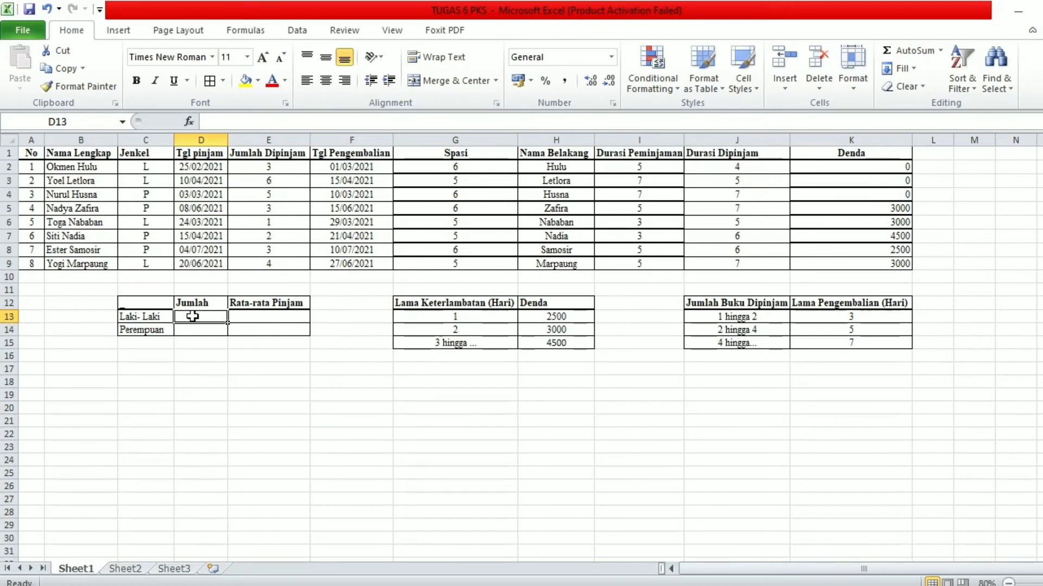
# Count the Laki-Laki borrowers in D13 with =COUNTIF(C2:C9; "L"), and build a COUNTIF over C2:C9 for the Perempuan count in D14
pyautogui.write('=')
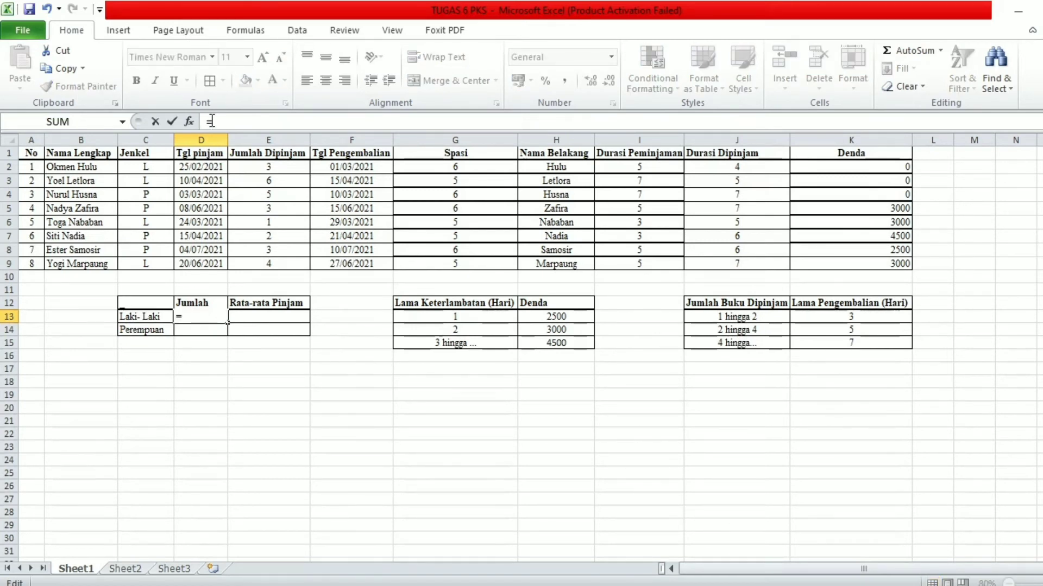
pyautogui.write('COU')
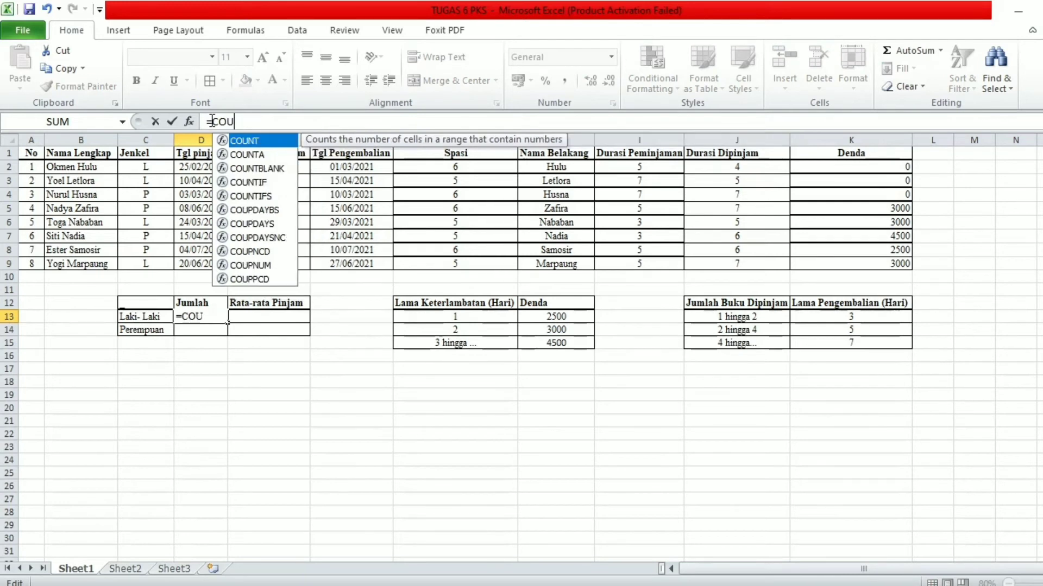
pyautogui.write('NTIF')
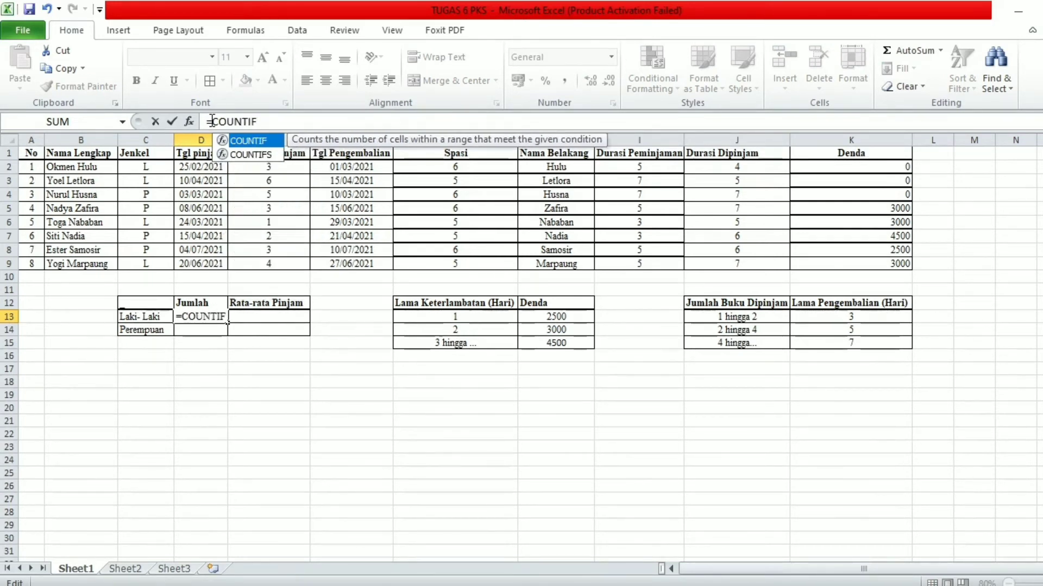
pyautogui.write('(')
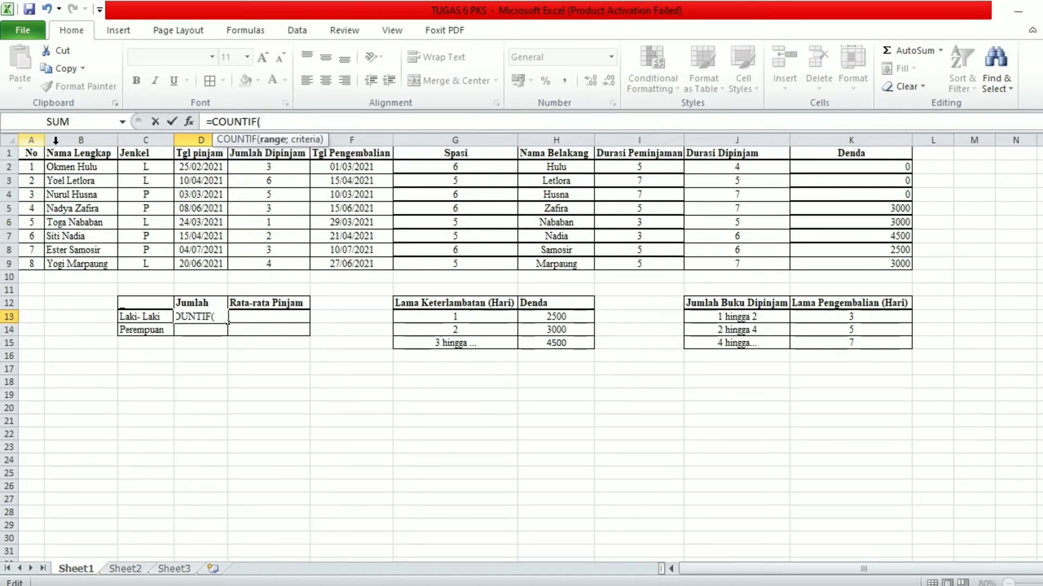
pyautogui.moveTo(146, 166); pyautogui.dragTo(144, 266)
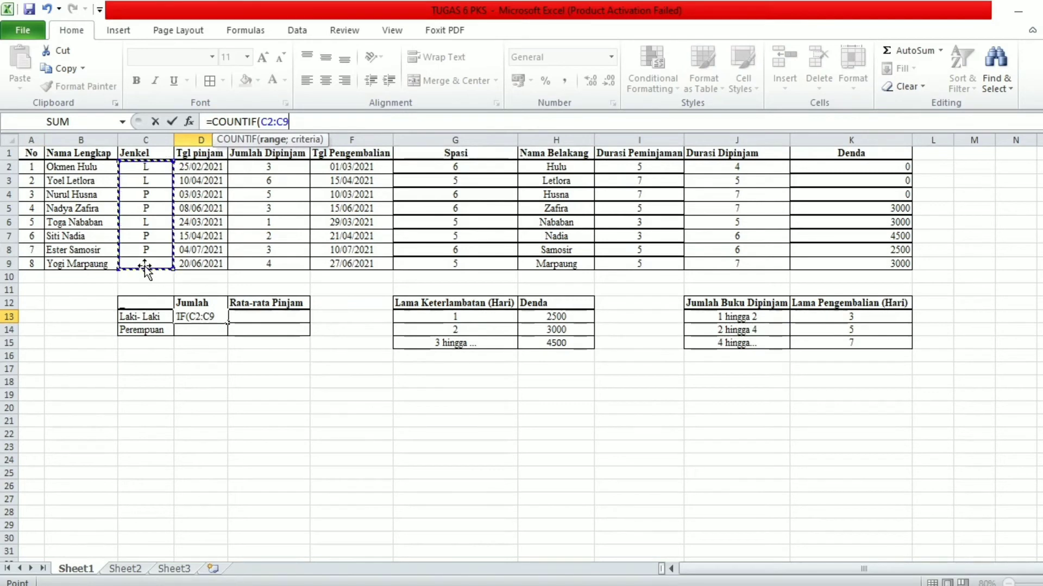
pyautogui.write(';')
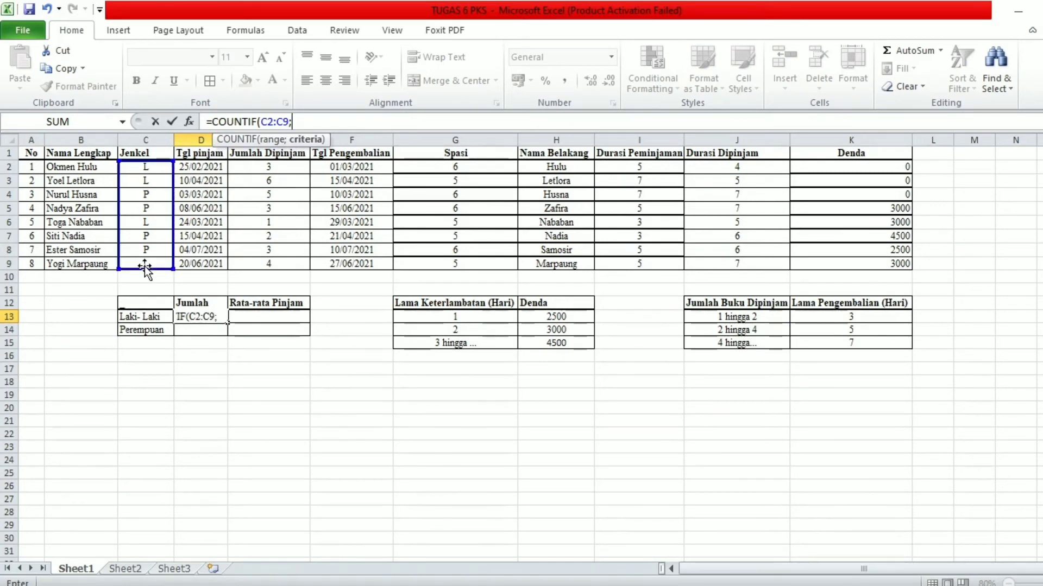
pyautogui.write(' "L"')
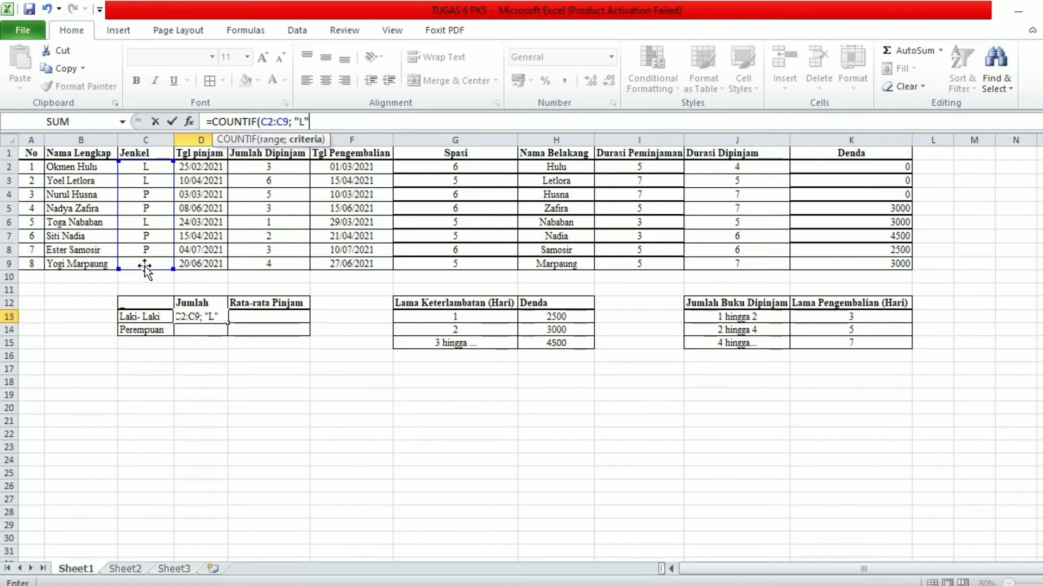
pyautogui.press('Return')
pyautogui.write('=COUNTIF(')
pyautogui.moveTo(146, 167); pyautogui.dragTo(155, 258)
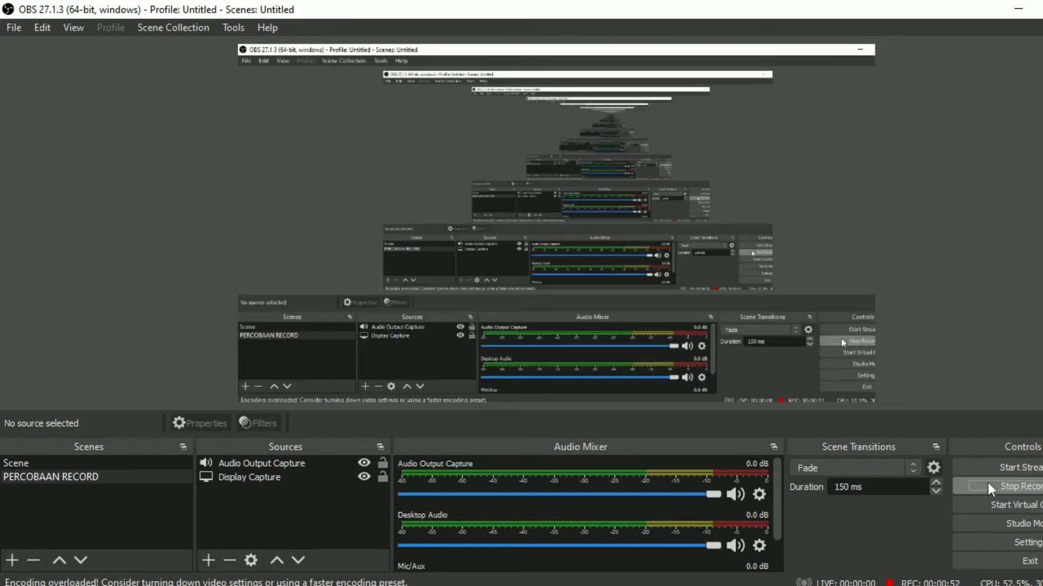
pyautogui.click(991, 488)
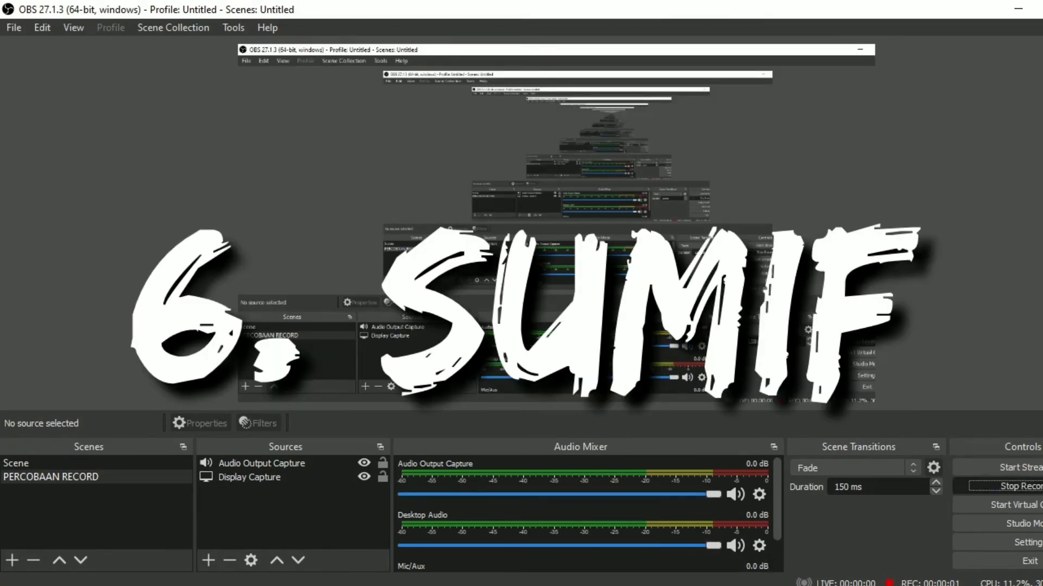
pyautogui.hotkey('alt', 'Tab')
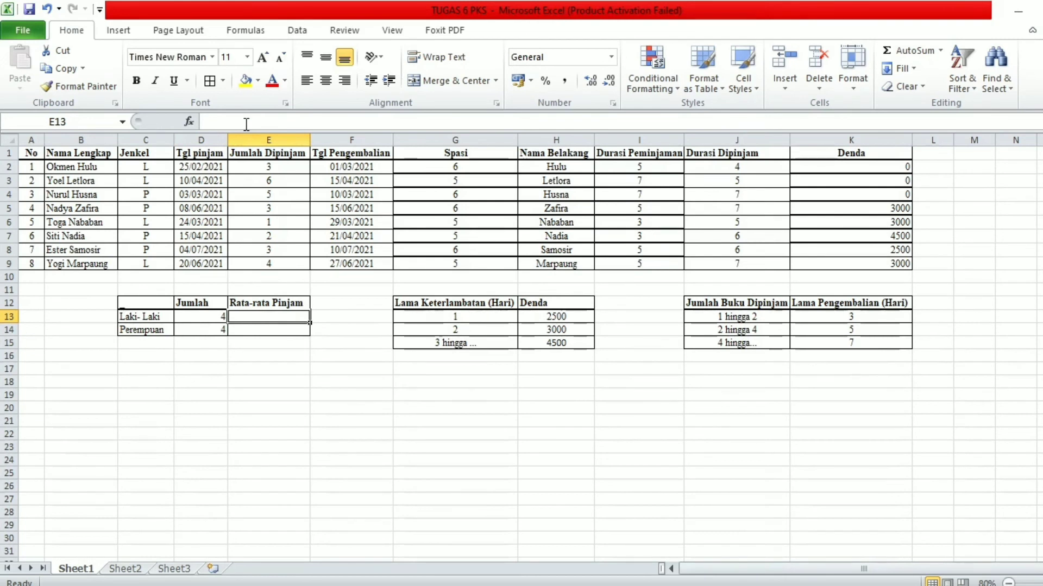
# Calculate the Laki-Laki Rata-rata Pinjam in E13 with =SUMIF(C2:C9; "L"; E2:E9)/D13
pyautogui.write('=SUMIF')
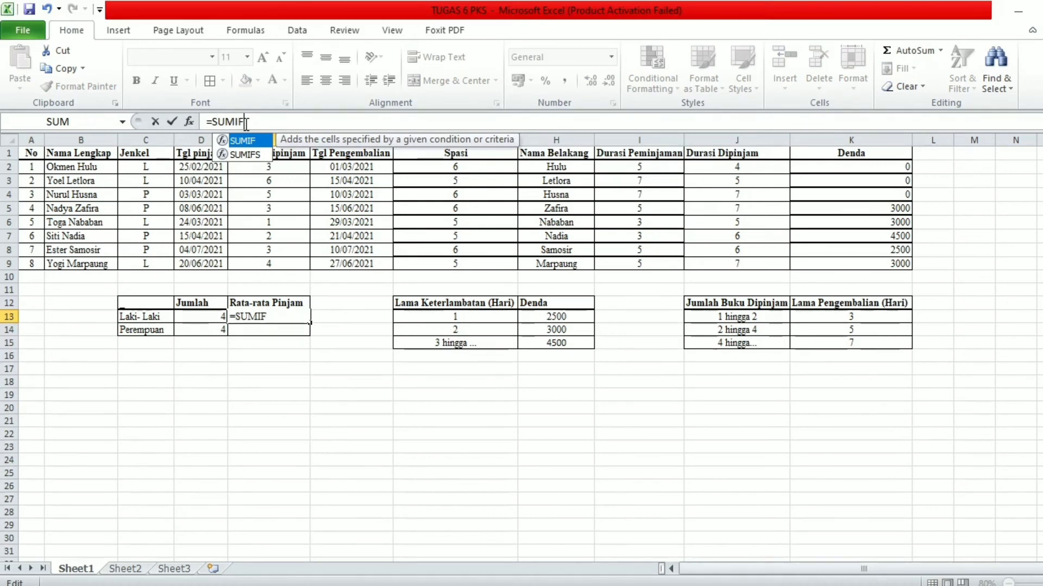
pyautogui.write('(')
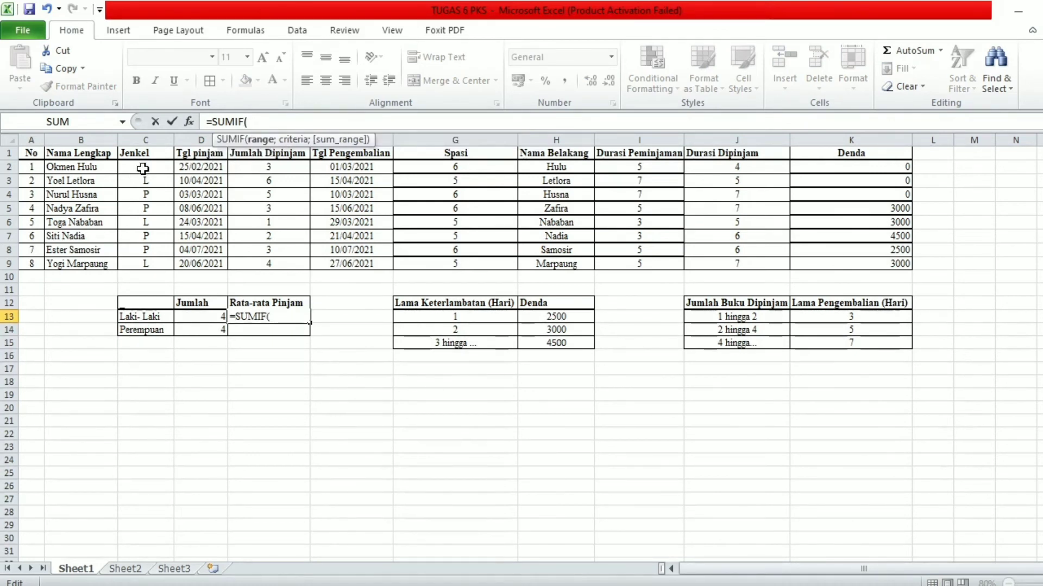
pyautogui.moveTo(143, 169); pyautogui.dragTo(147, 262)
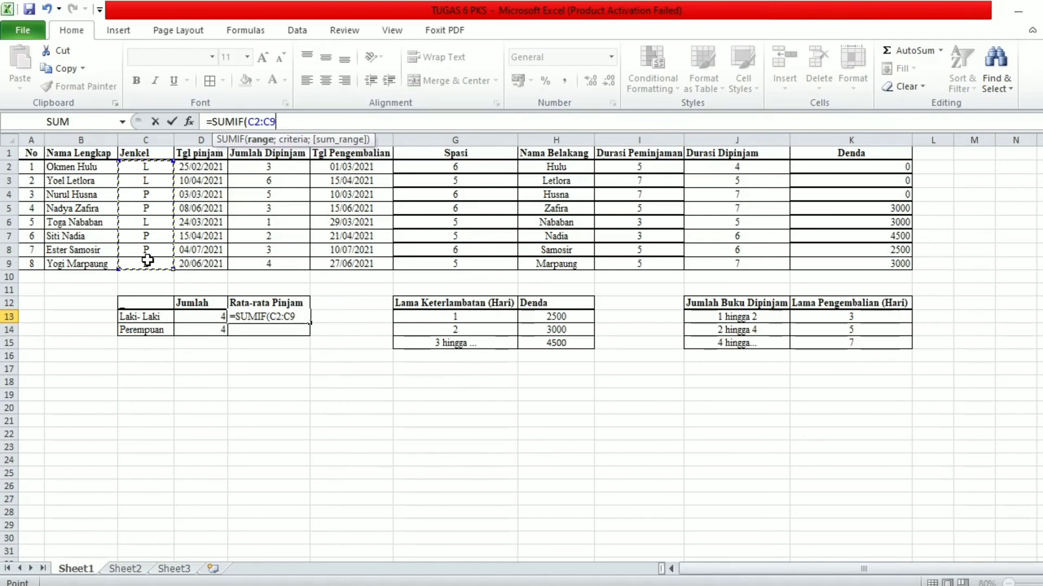
pyautogui.write(';')
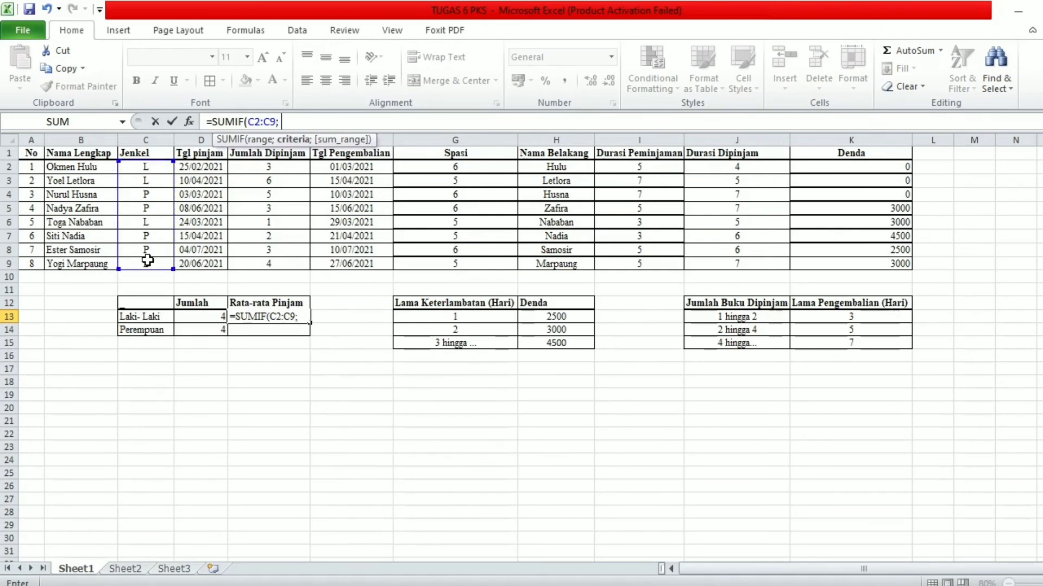
pyautogui.write(' "L"')
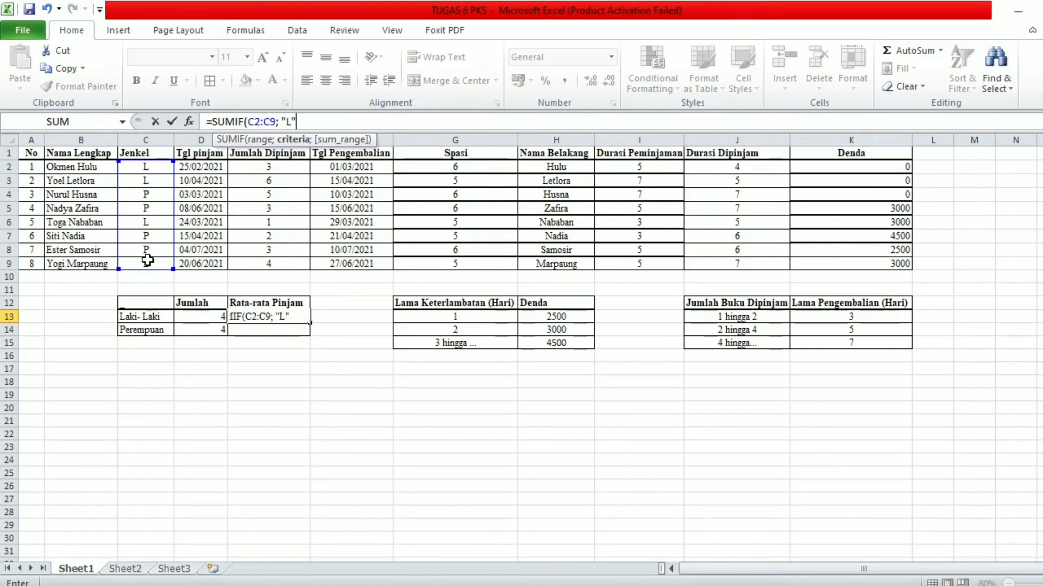
pyautogui.write(';')
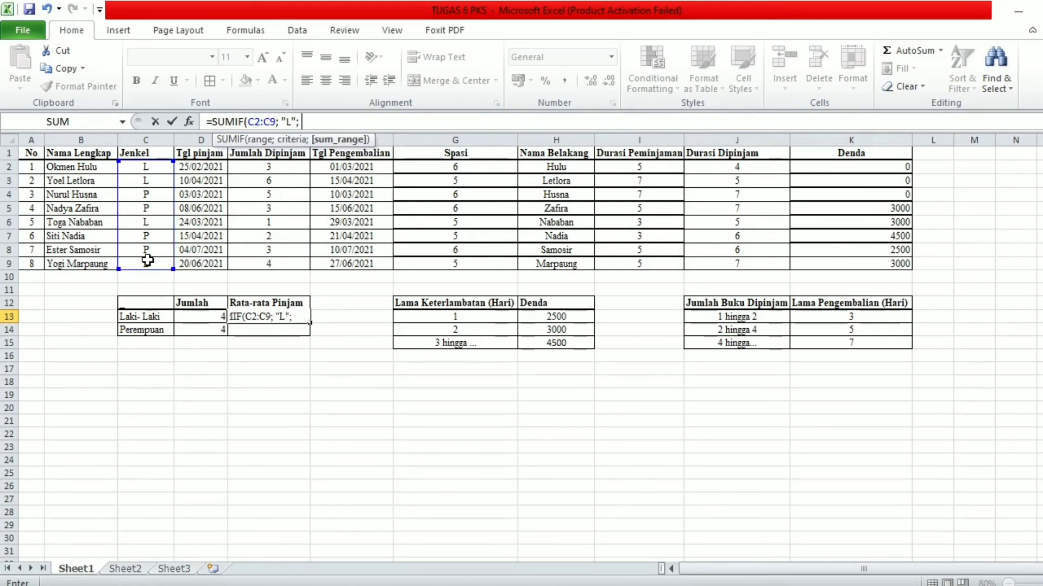
pyautogui.click(259, 169)
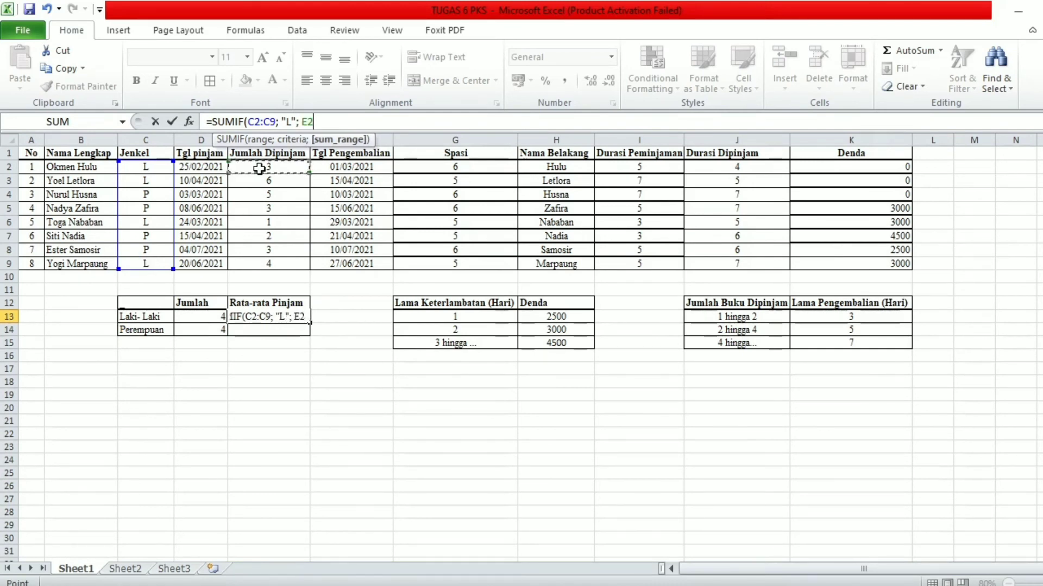
pyautogui.moveTo(259, 169); pyautogui.dragTo(265, 265)
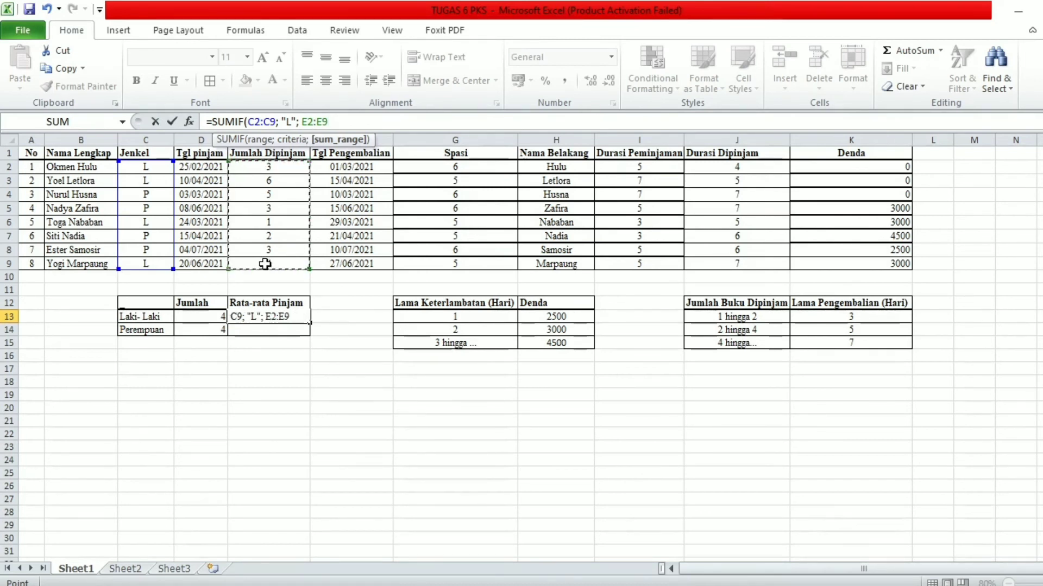
pyautogui.write(')')
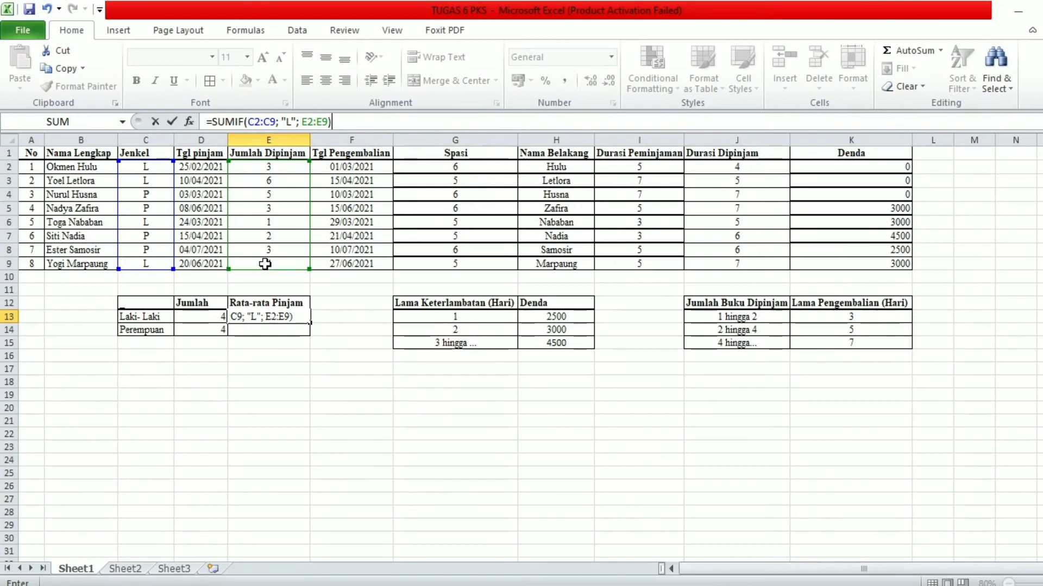
pyautogui.write('/')
pyautogui.click(216, 316)
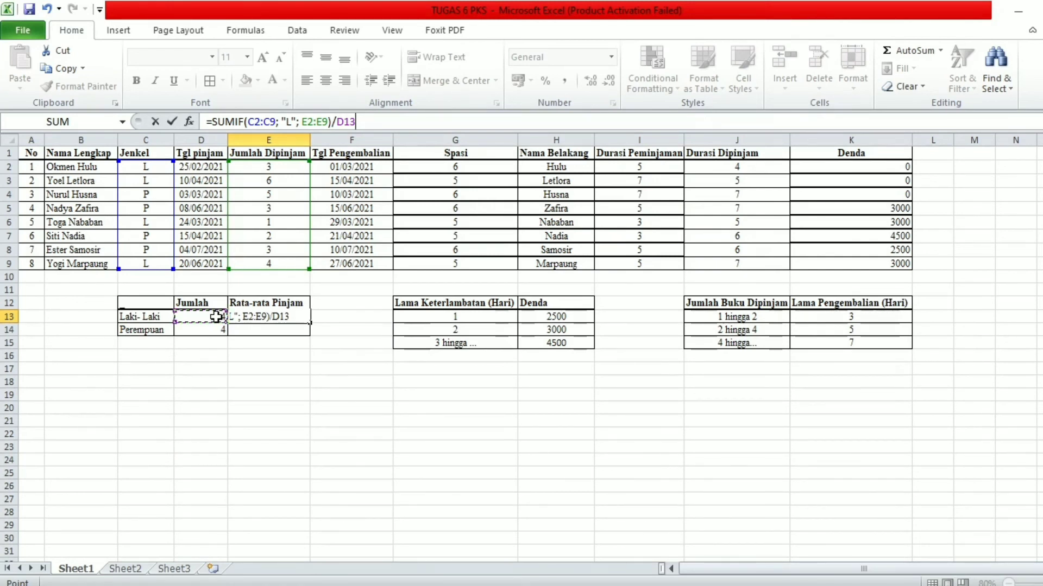
pyautogui.press('Return')
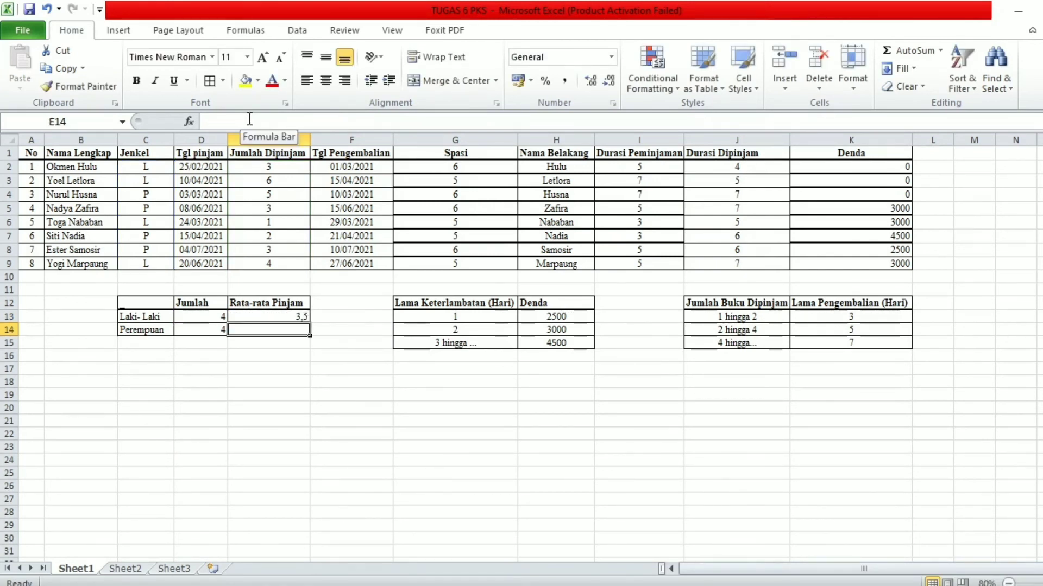
# Calculate the Perempuan Rata-rata Pinjam in E14 with =SUMIF(C2:C9; "P"; E2:E9)/D14
pyautogui.click(249, 119)
pyautogui.write('=')
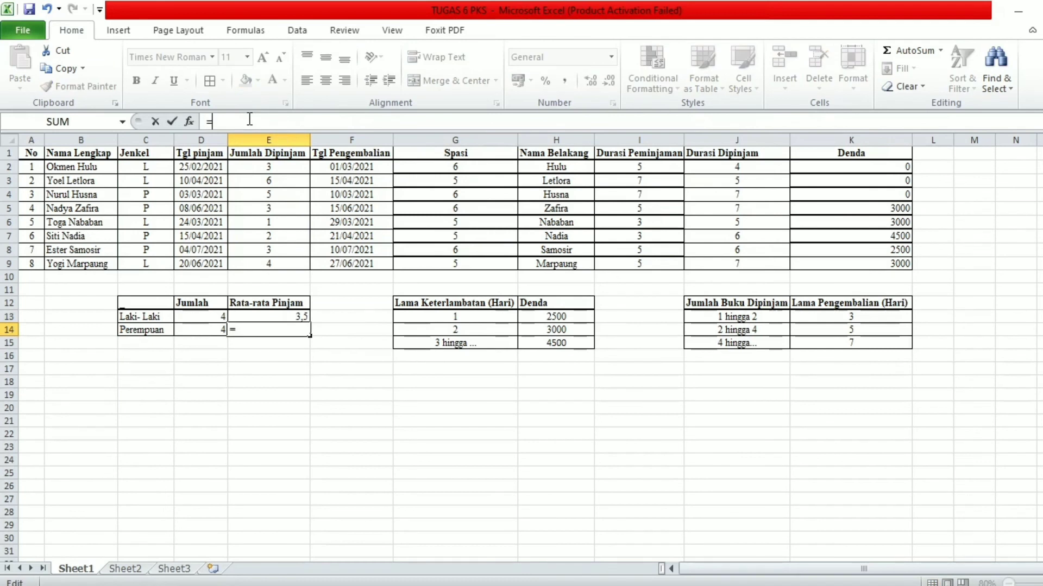
pyautogui.write('SUMIF')
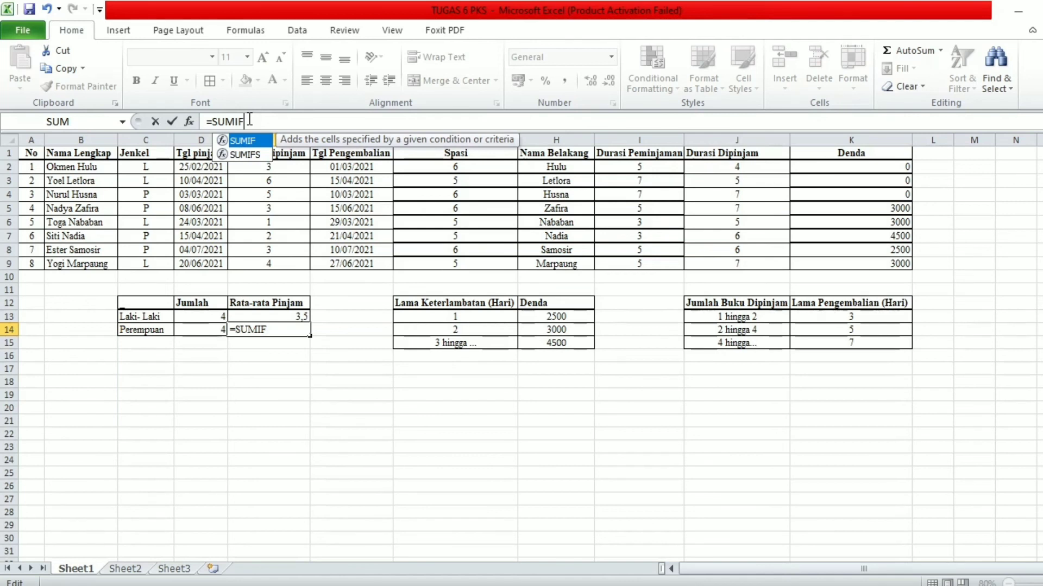
pyautogui.write('(')
pyautogui.click(157, 164)
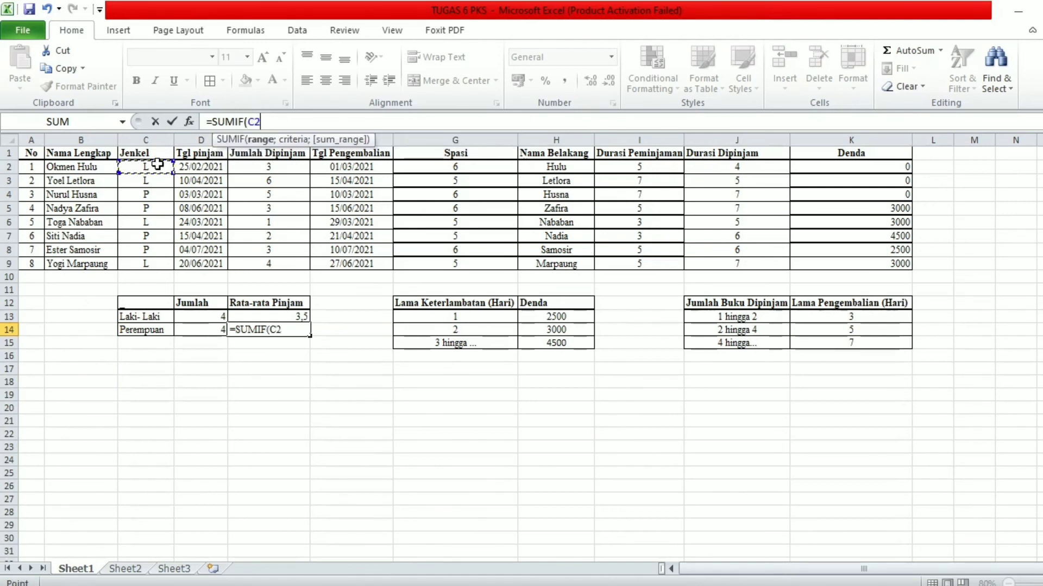
pyautogui.moveTo(157, 164); pyautogui.dragTo(145, 264)
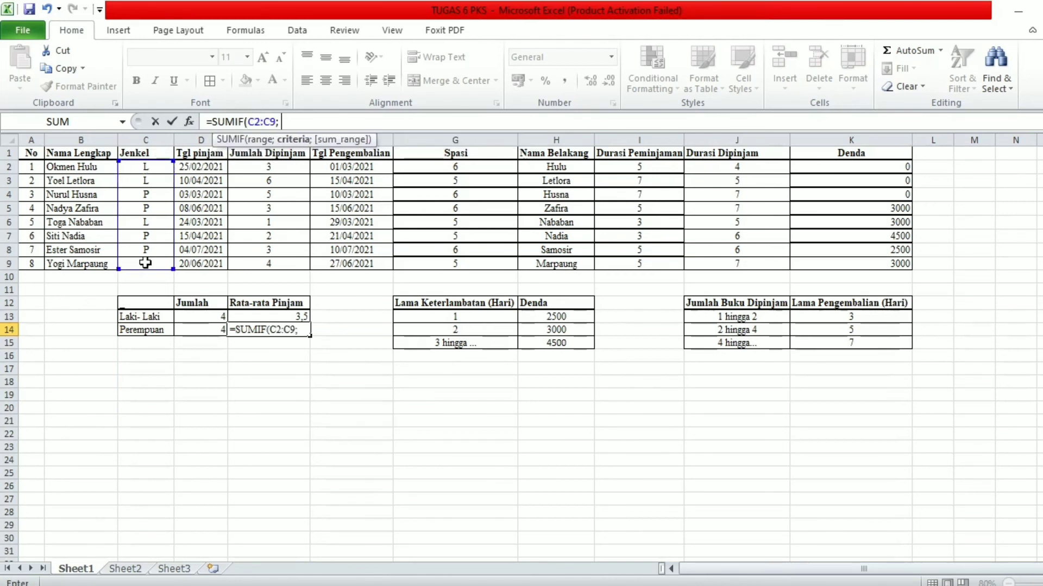
pyautogui.write('; "P')
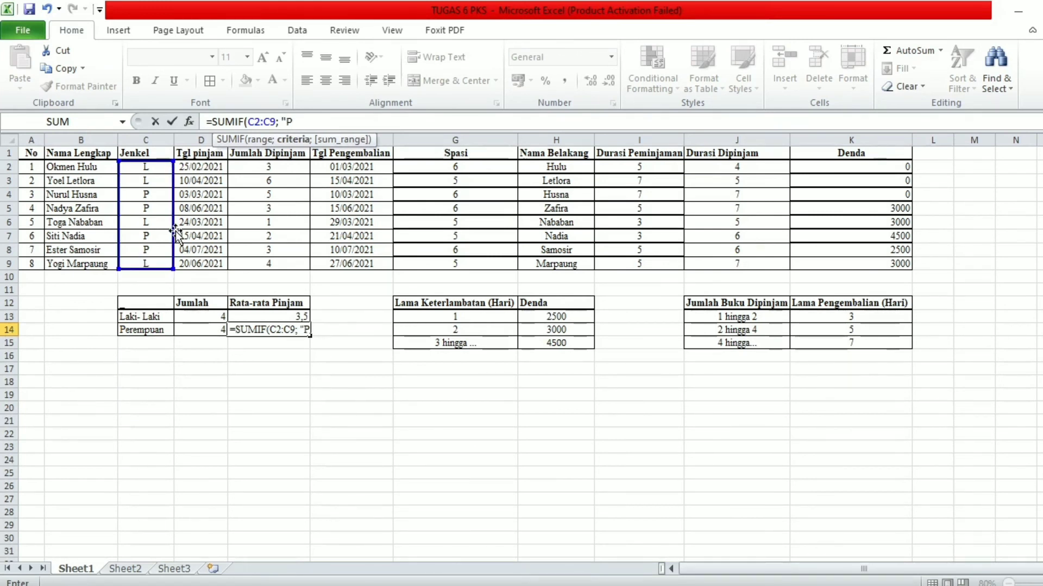
pyautogui.write('";')
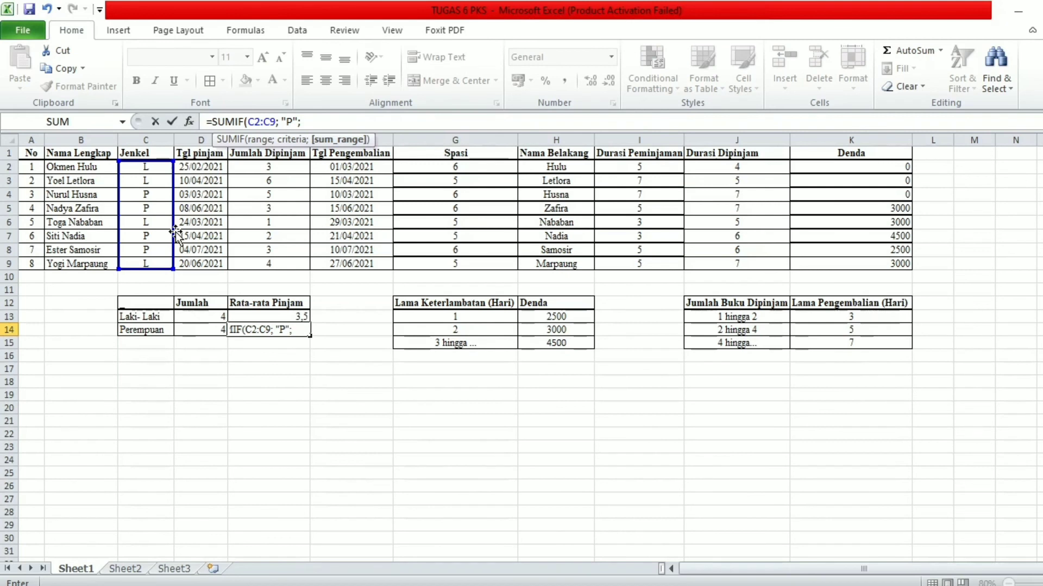
pyautogui.moveTo(268, 167); pyautogui.dragTo(268, 264)
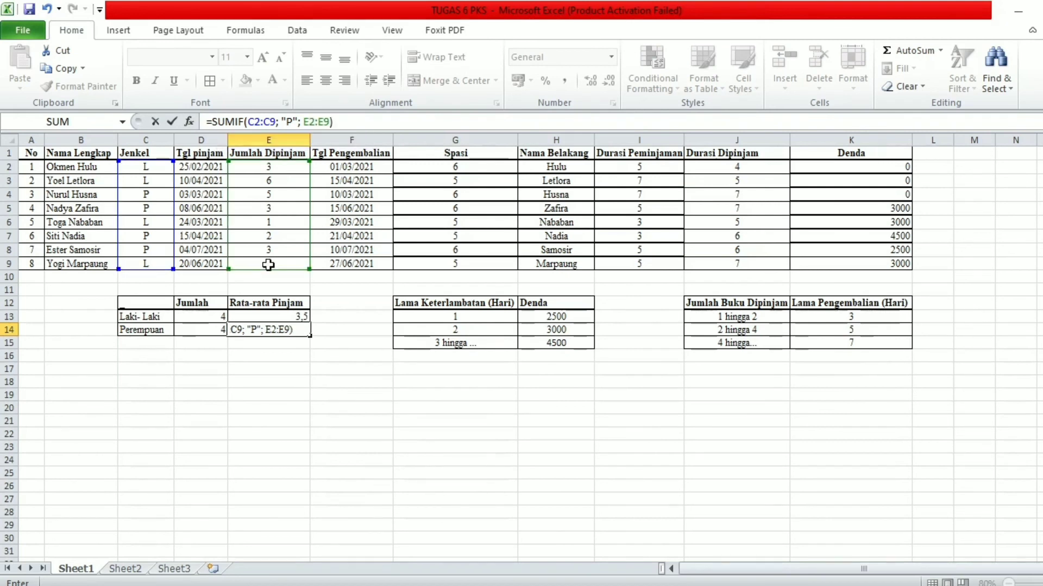
pyautogui.write(')/')
pyautogui.click(201, 330)
pyautogui.press('Return')
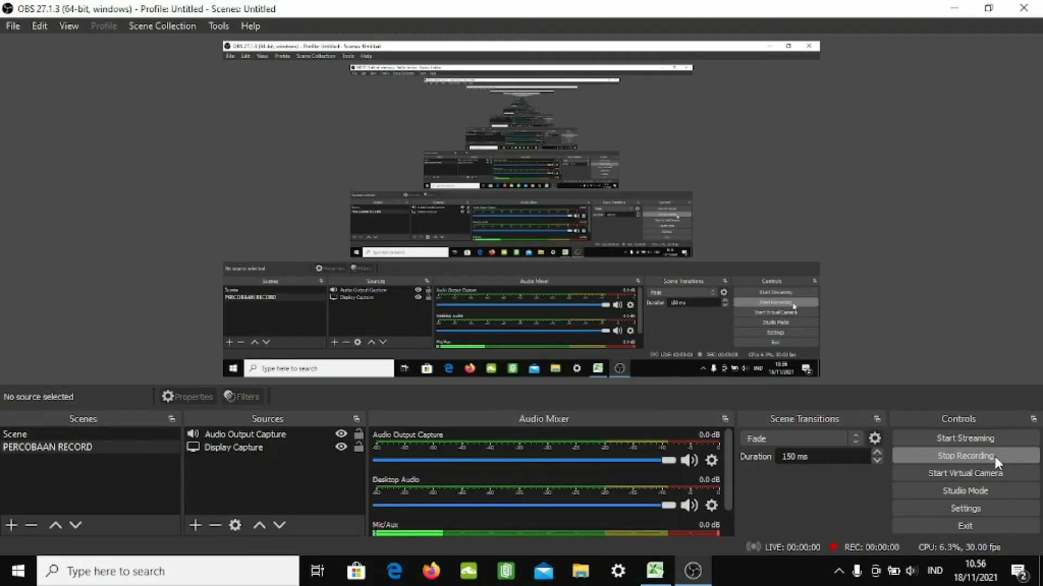